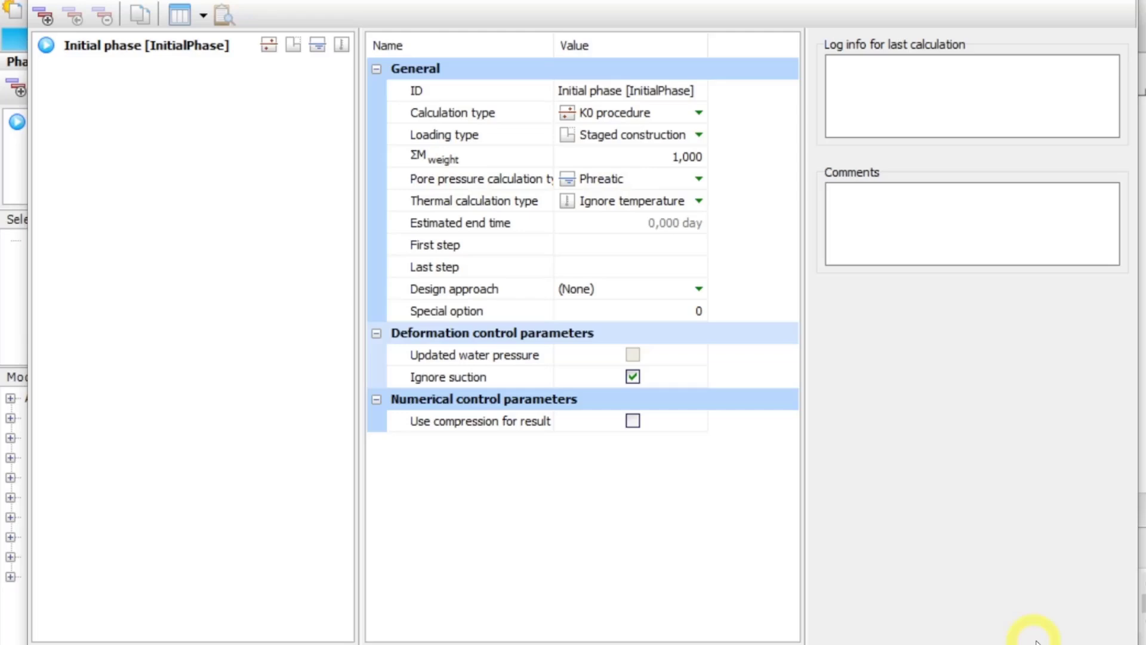
# Step: Add a calculation phase following the initial phase, name it batiment, and set it to ignore undrained behaviour
pyautogui.click(1036, 641)
pyautogui.moveTo(599, 374); pyautogui.dragTo(598, 271)
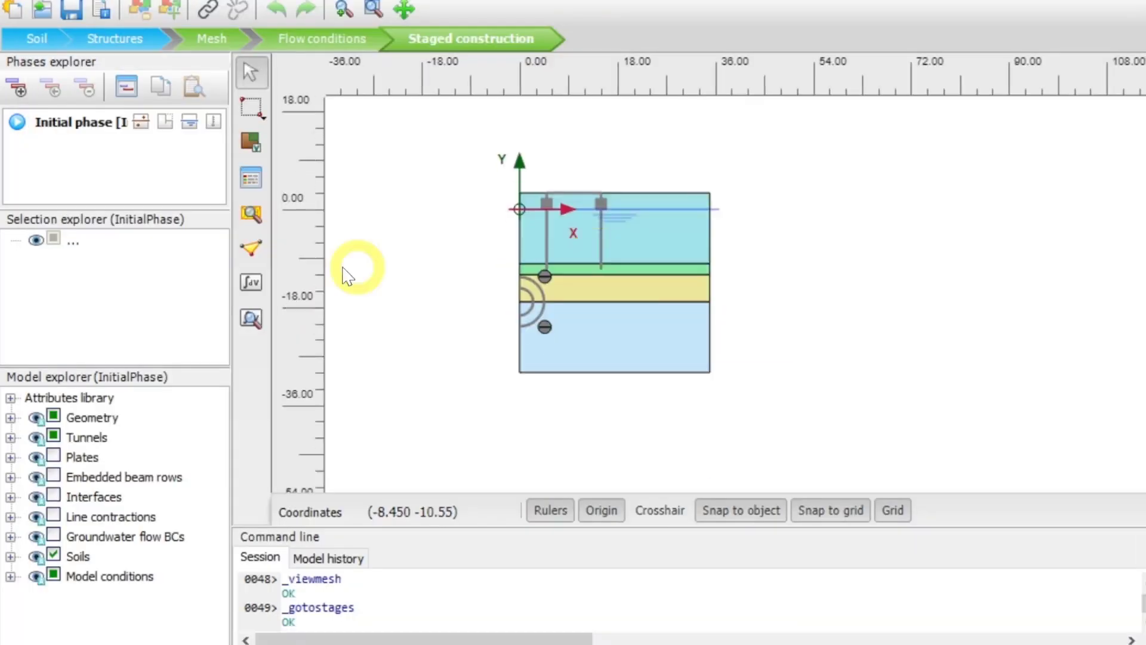
pyautogui.click(24, 87)
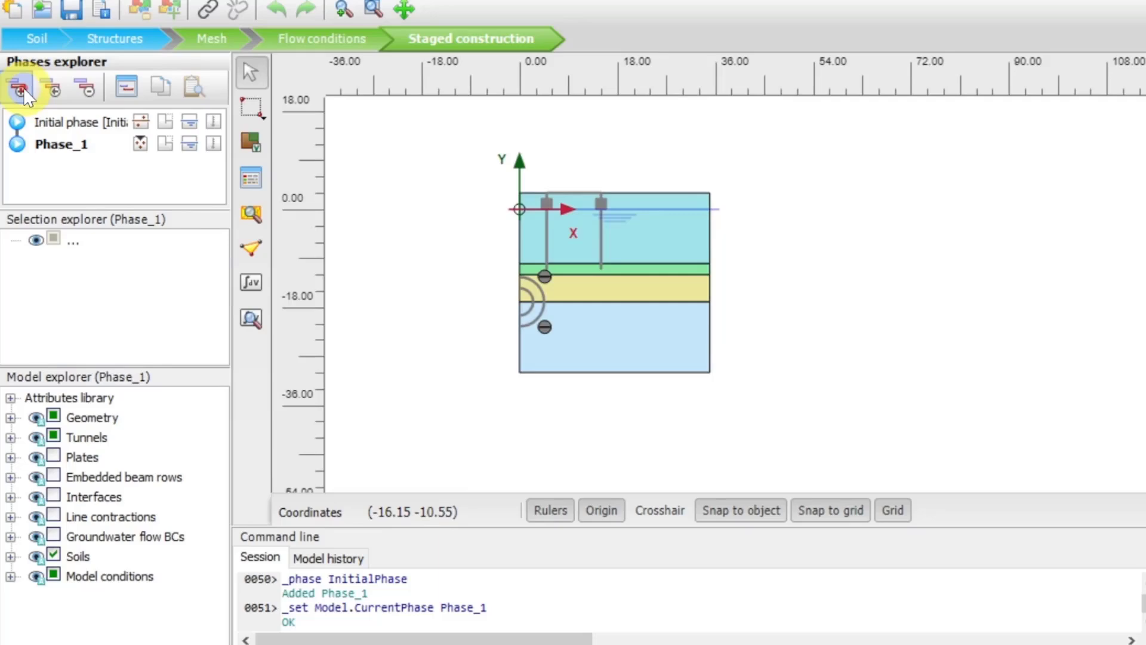
pyautogui.write('bat')
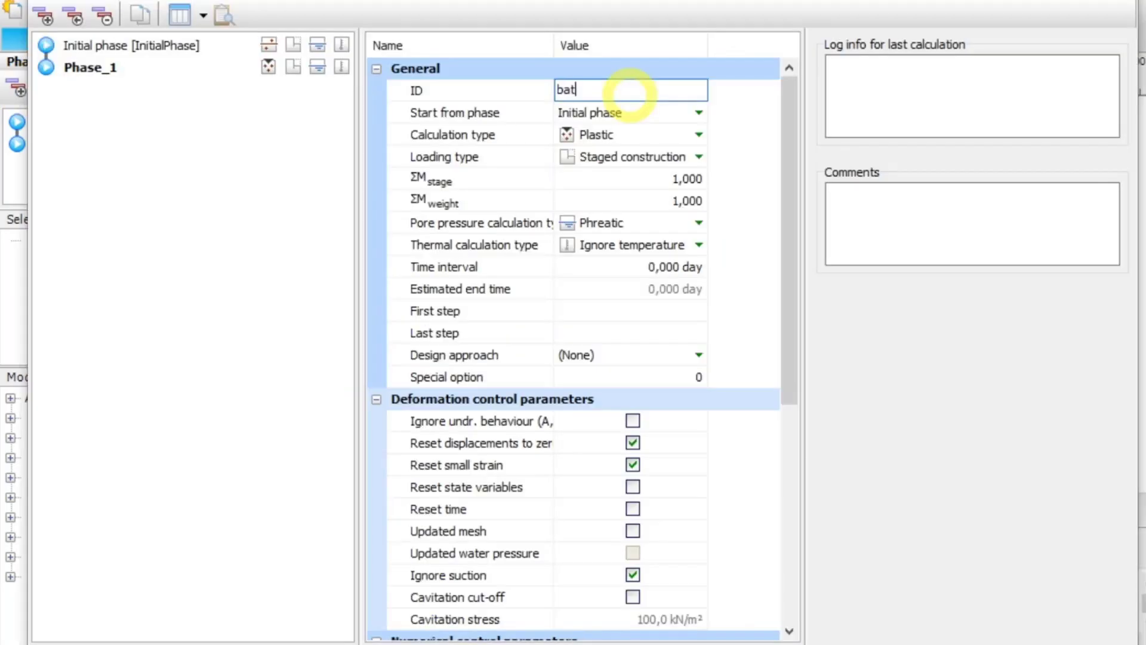
pyautogui.write('iment')
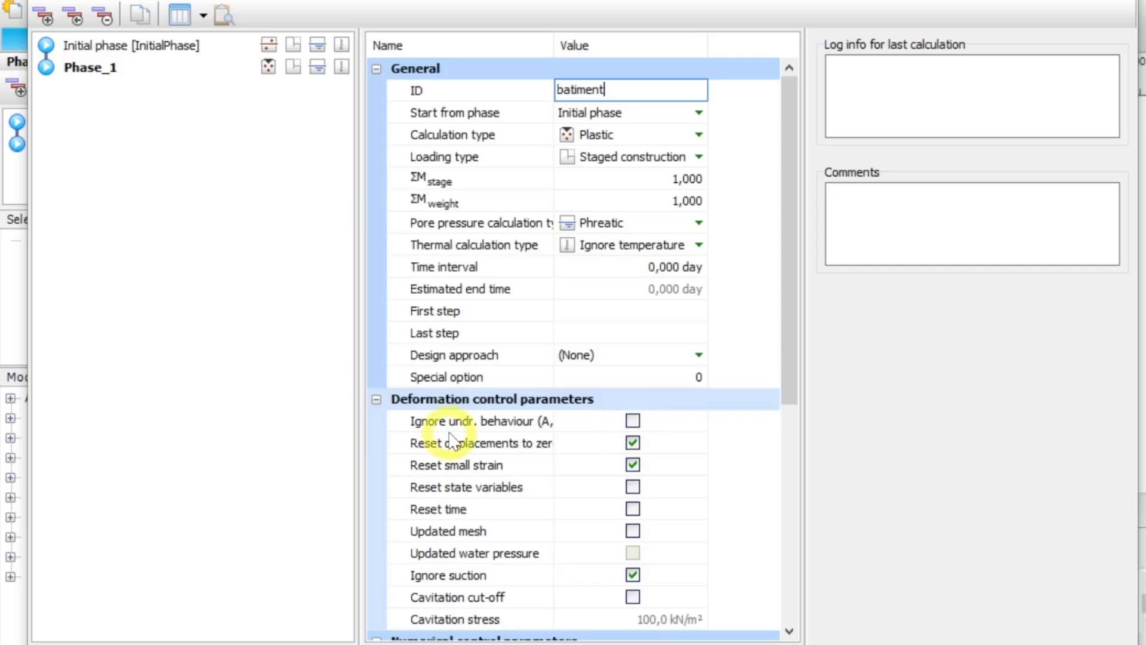
pyautogui.click(632, 420)
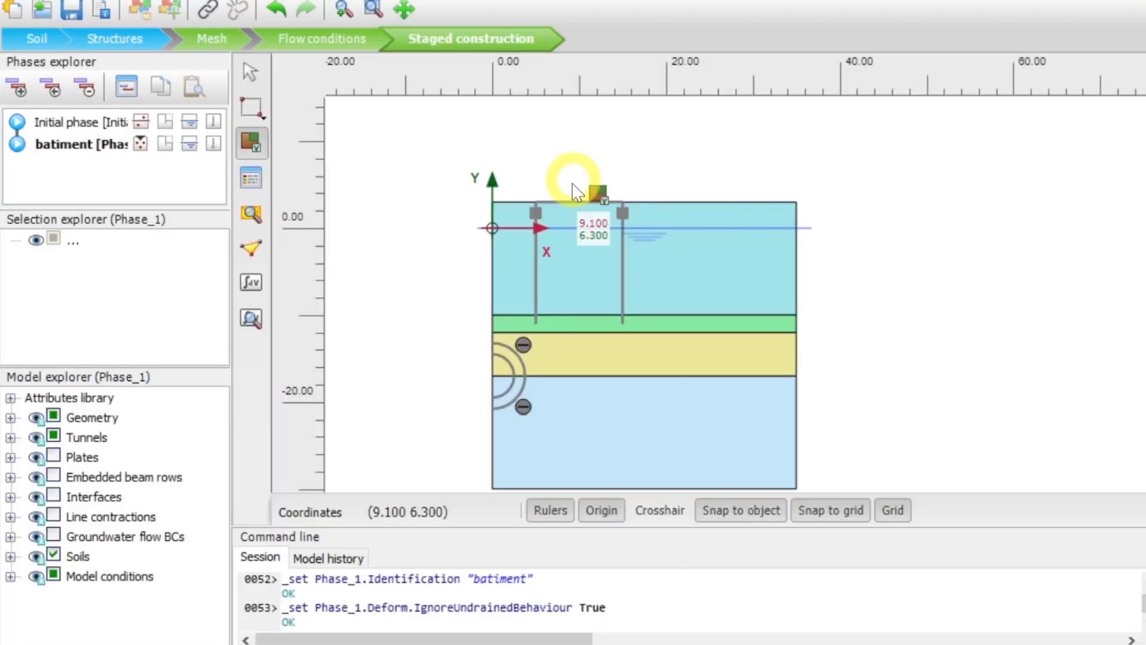
# Step: Activate the building's horizontal plate at ground level and both embedded beam rows below its ends in the batiment phase
pyautogui.scroll(2, 561, 199)
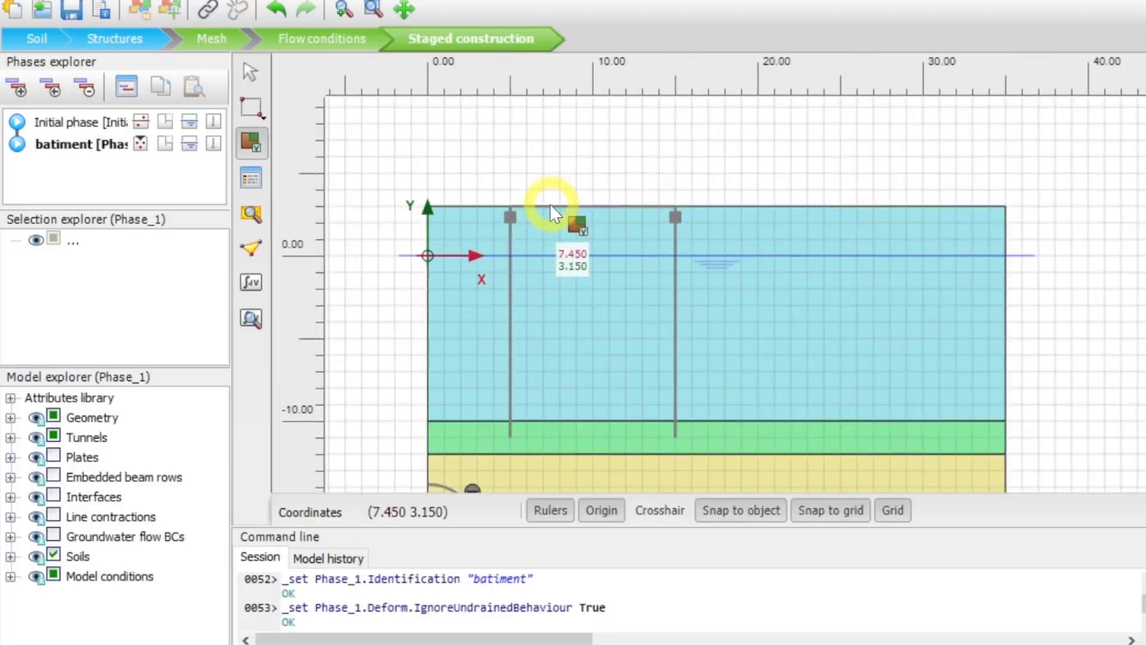
pyautogui.click(551, 207)
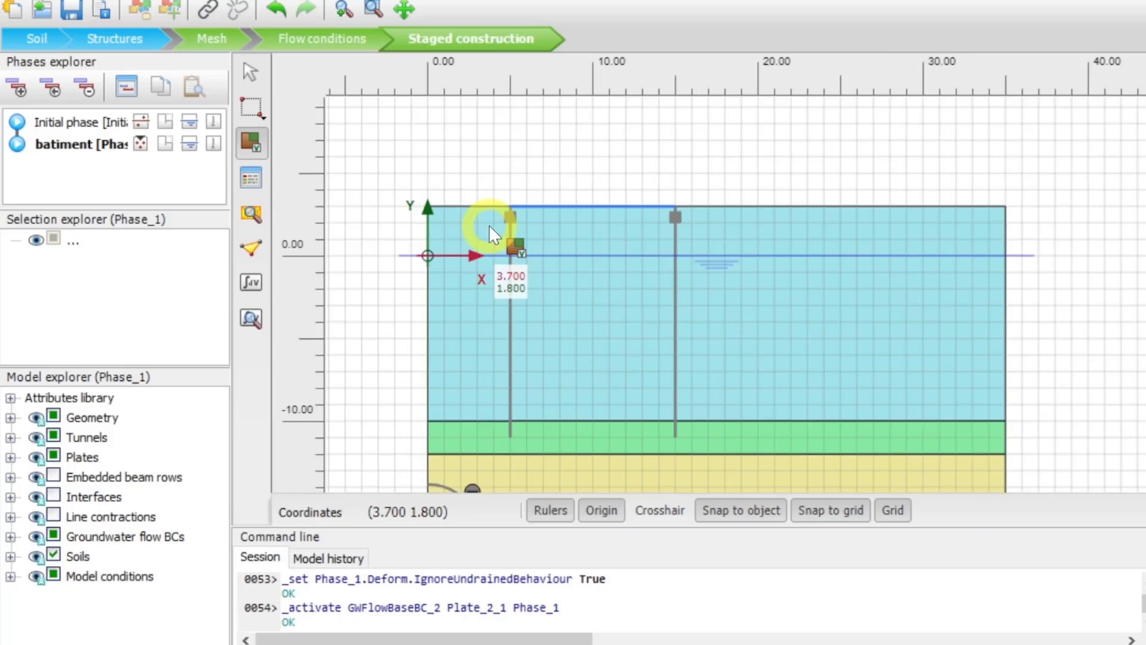
pyautogui.click(510, 230)
pyautogui.click(675, 230)
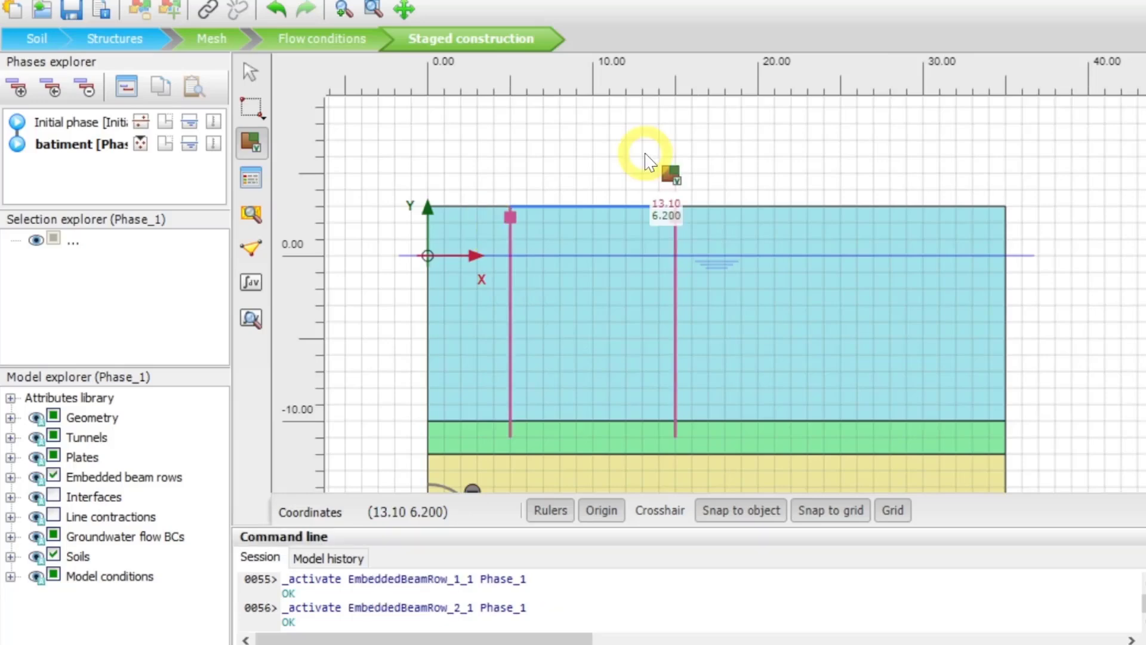
pyautogui.press('Escape')
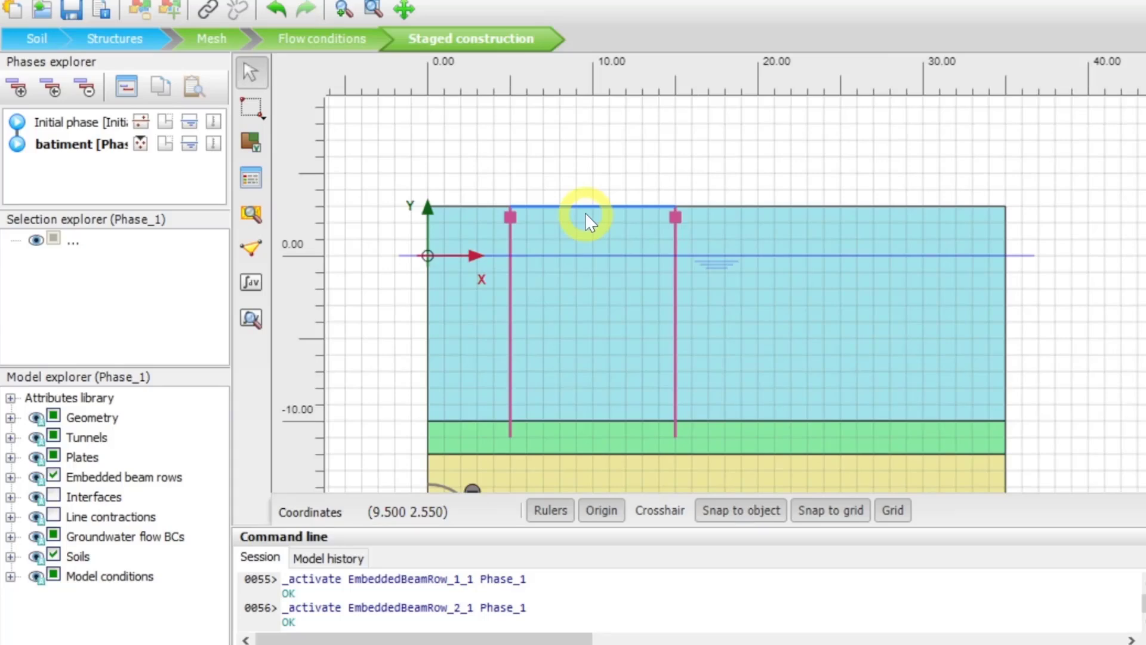
pyautogui.click(510, 231)
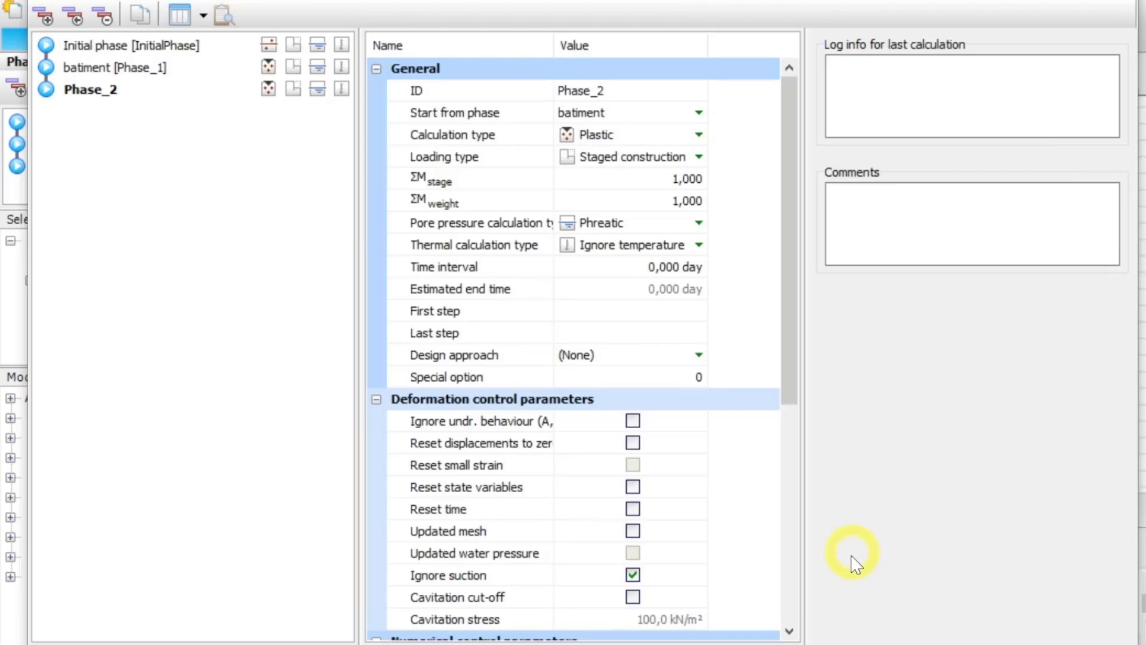
# Step: Name the new phase following batiment as tunnel and set it to reset displacements to zero
pyautogui.click(637, 92)
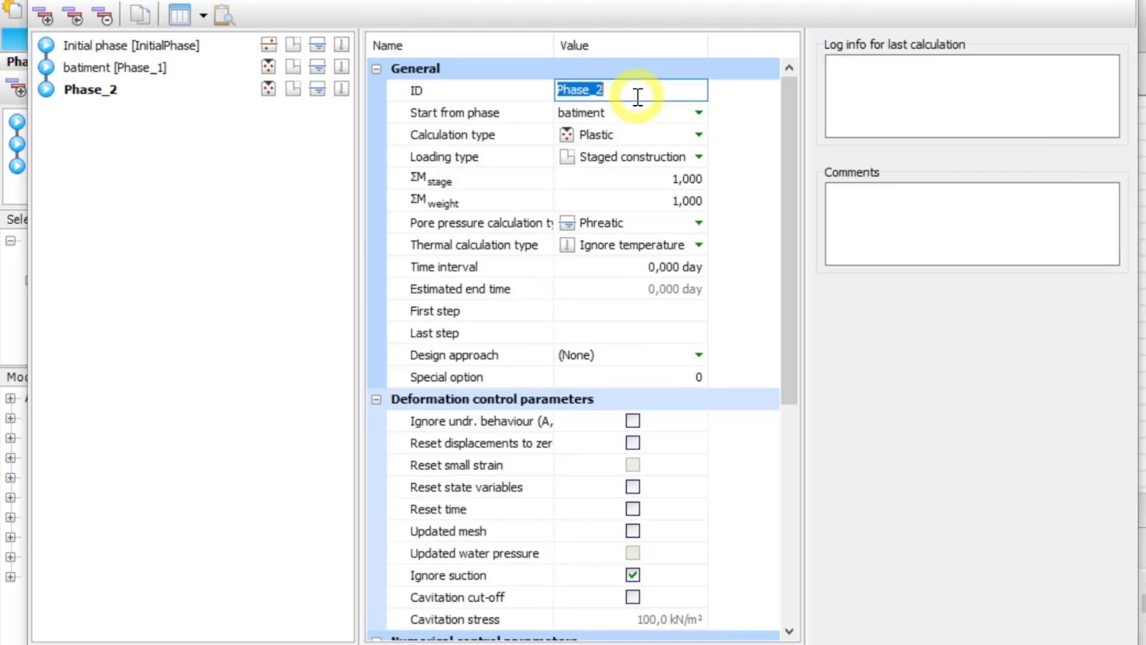
pyautogui.write('tunn')
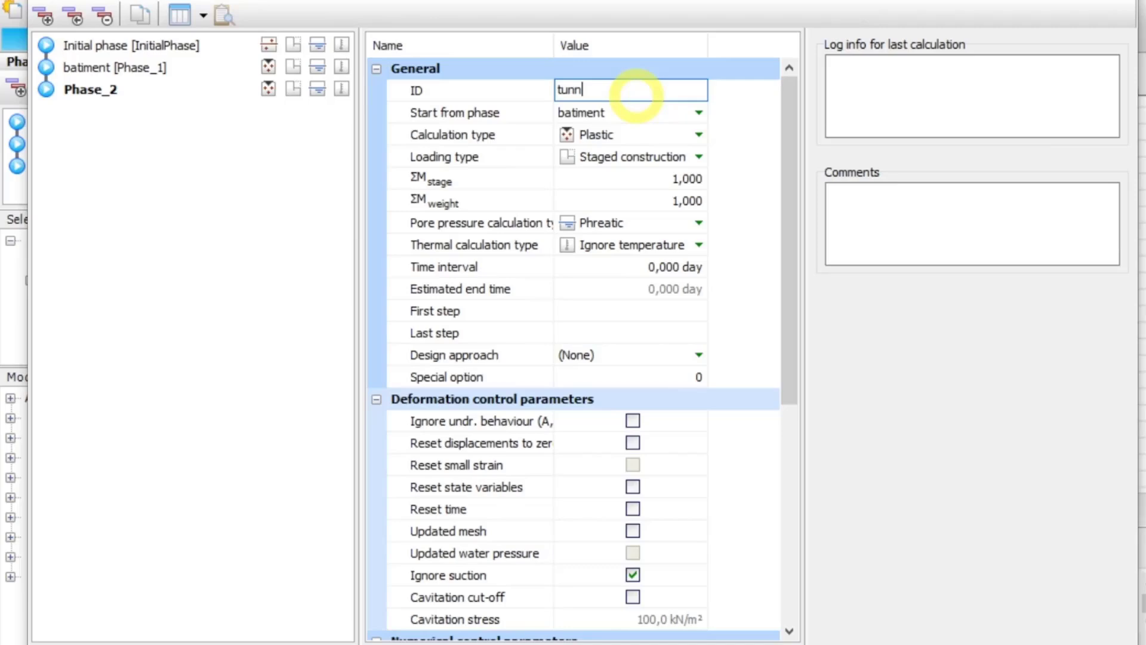
pyautogui.write('el')
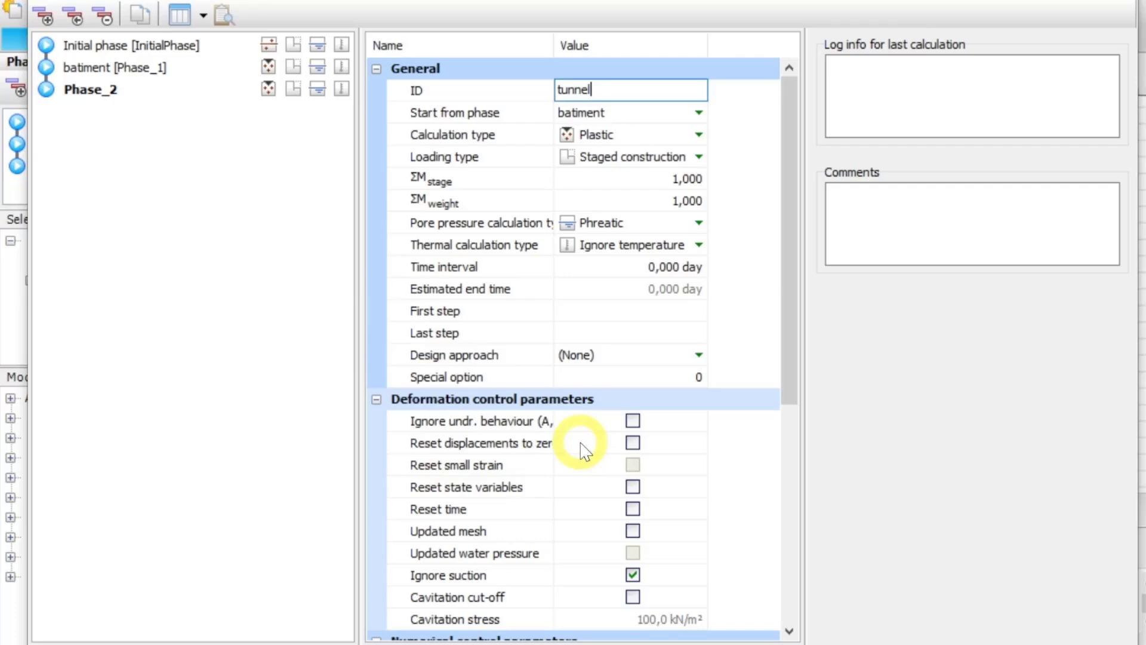
pyautogui.click(634, 445)
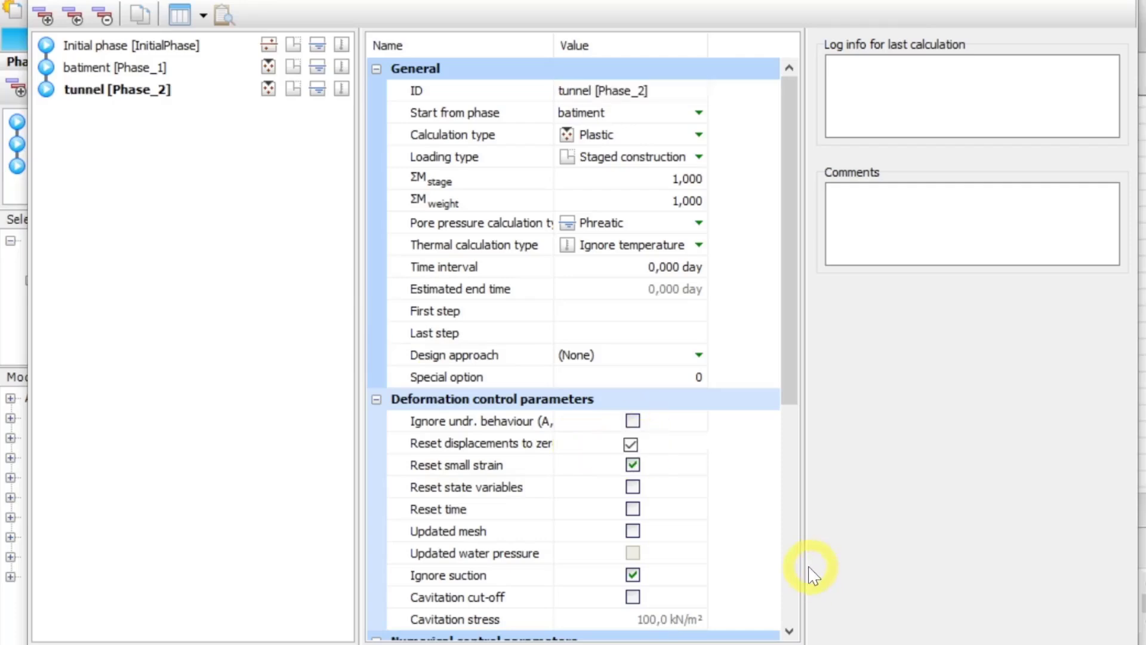
pyautogui.click(949, 640)
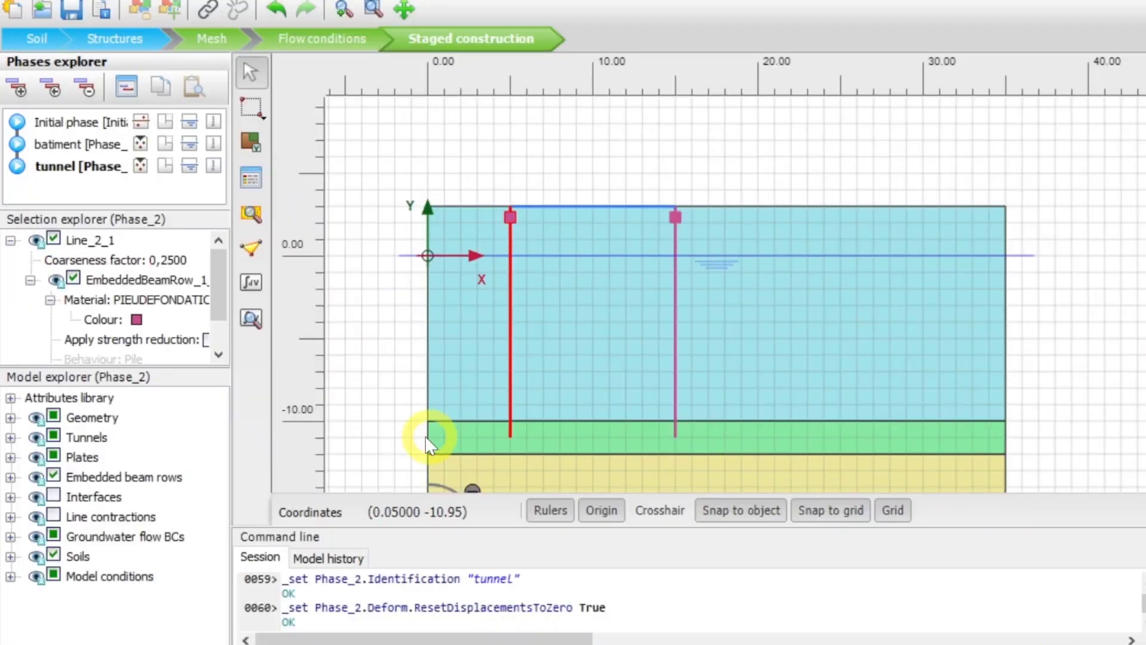
# Step: Deactivate both soil clusters inside the tunnel and set their water conditions to Dry in the tunnel phase
pyautogui.scroll(-3, 429, 444)
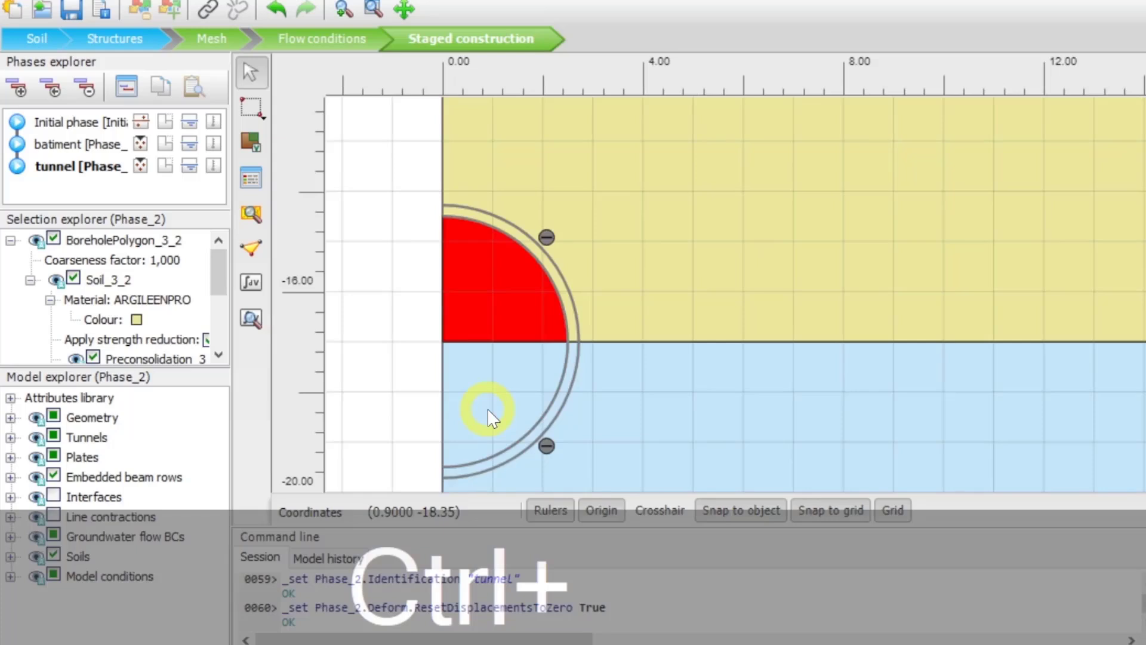
pyautogui.keyDown('ctrl'); pyautogui.click(488, 339); pyautogui.keyUp('ctrl')
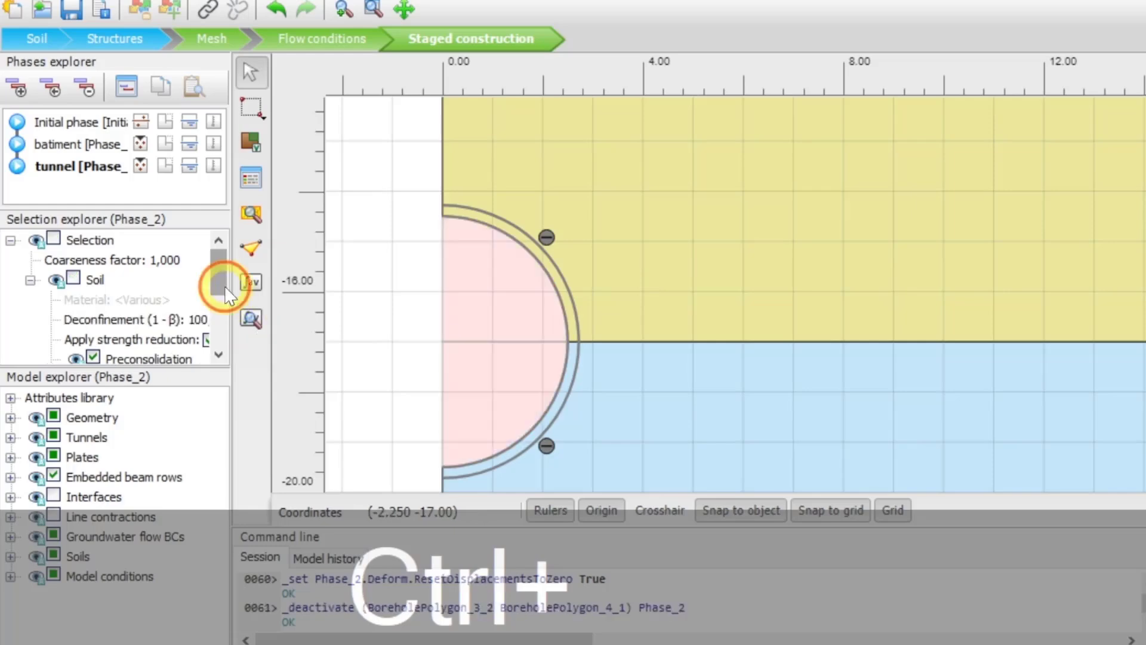
pyautogui.moveTo(224, 286); pyautogui.dragTo(186, 357)
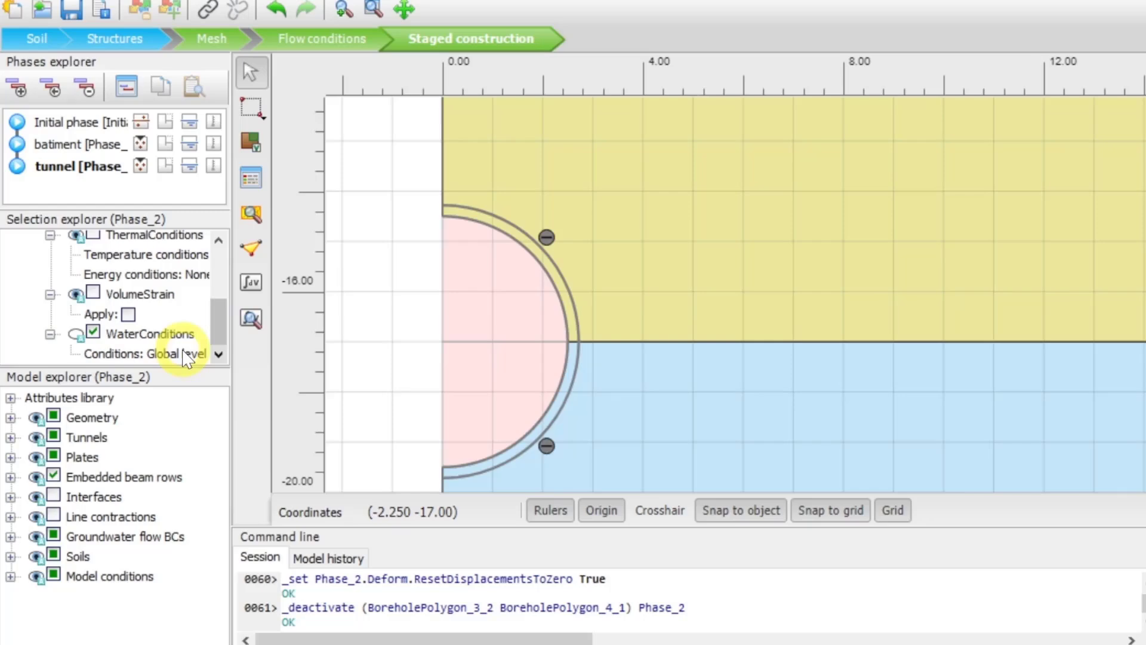
# Step: Activate the tunnel's plates and negative interfaces in the tunnel phase, with its line contractions switched off
pyautogui.rightClick(557, 388)
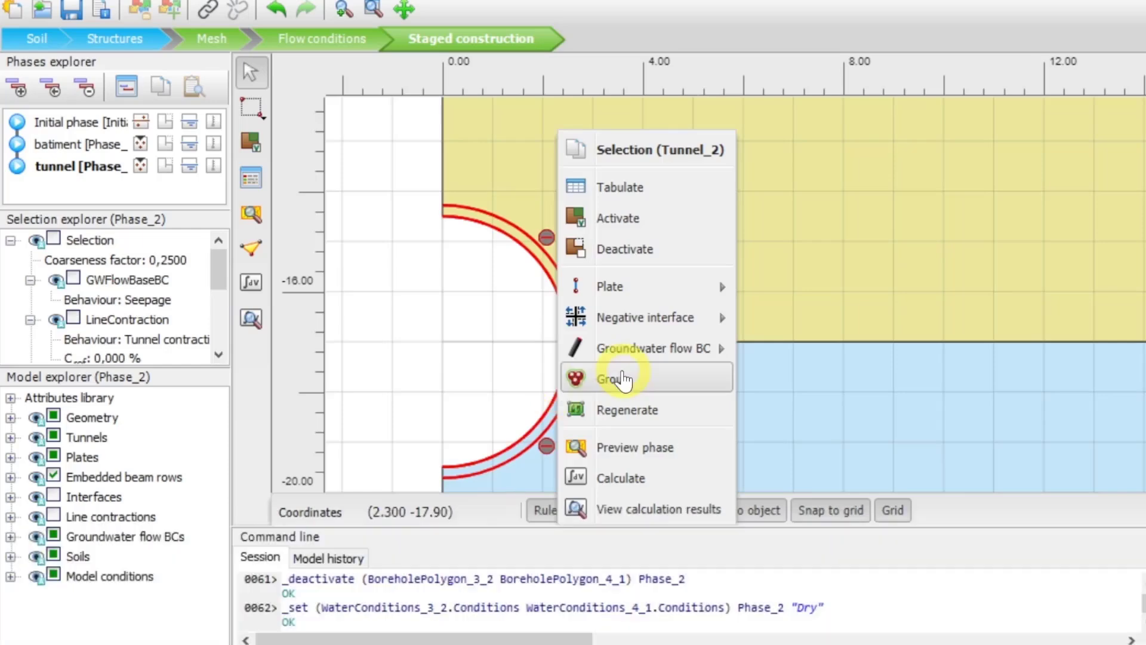
pyautogui.click(642, 222)
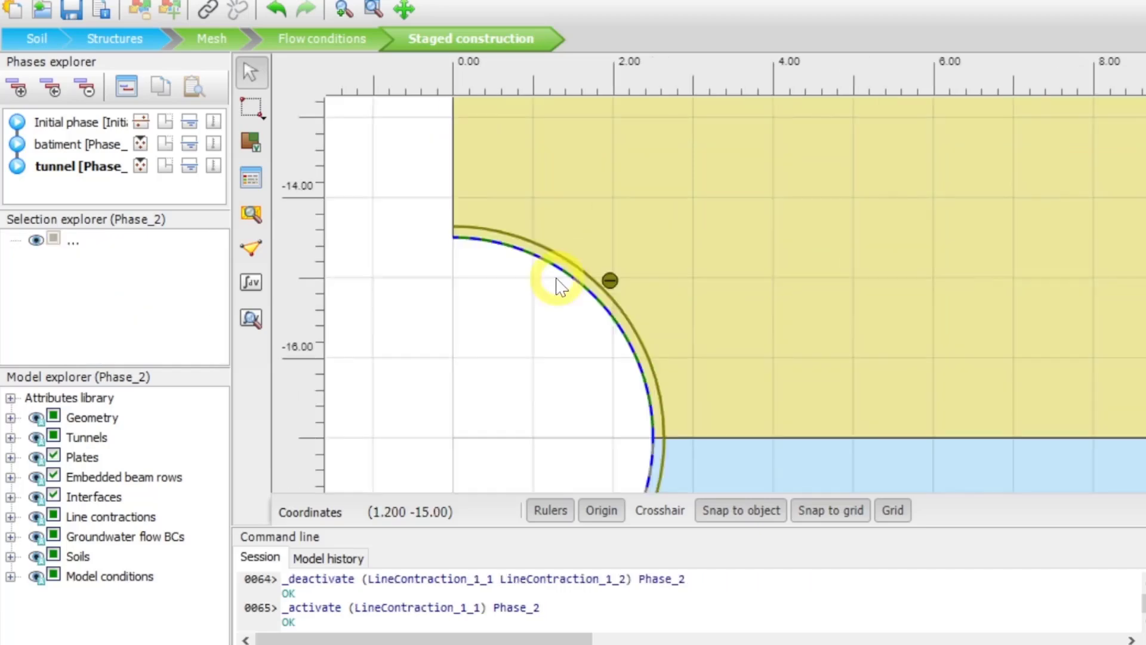
pyautogui.scroll(4, 578, 284)
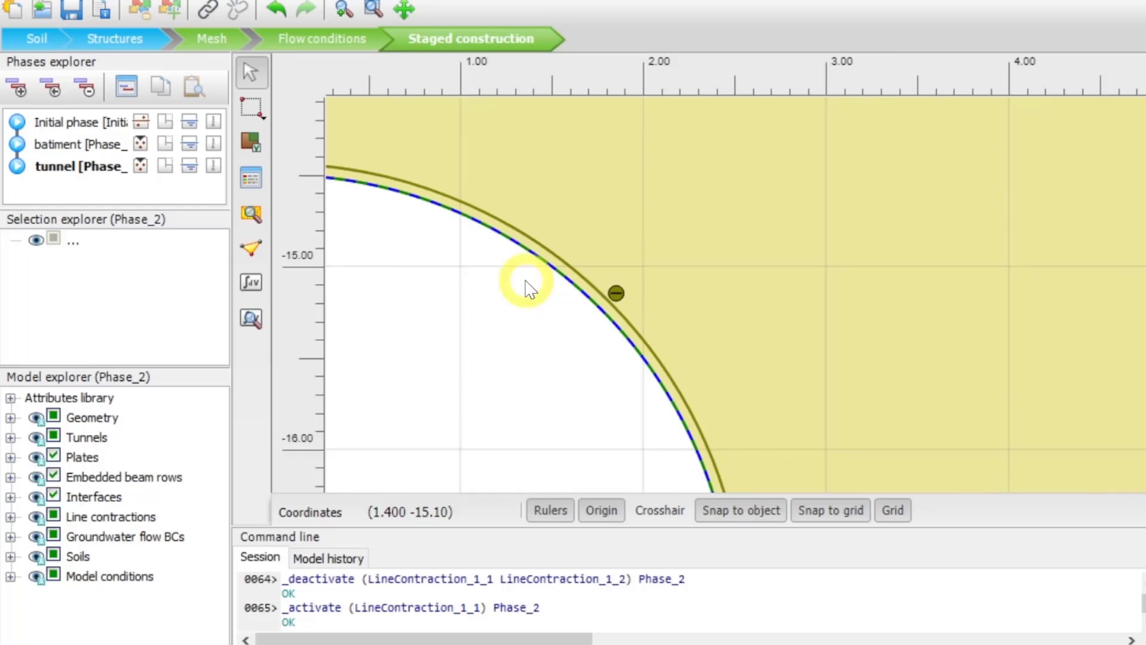
pyautogui.scroll(-3, 604, 300)
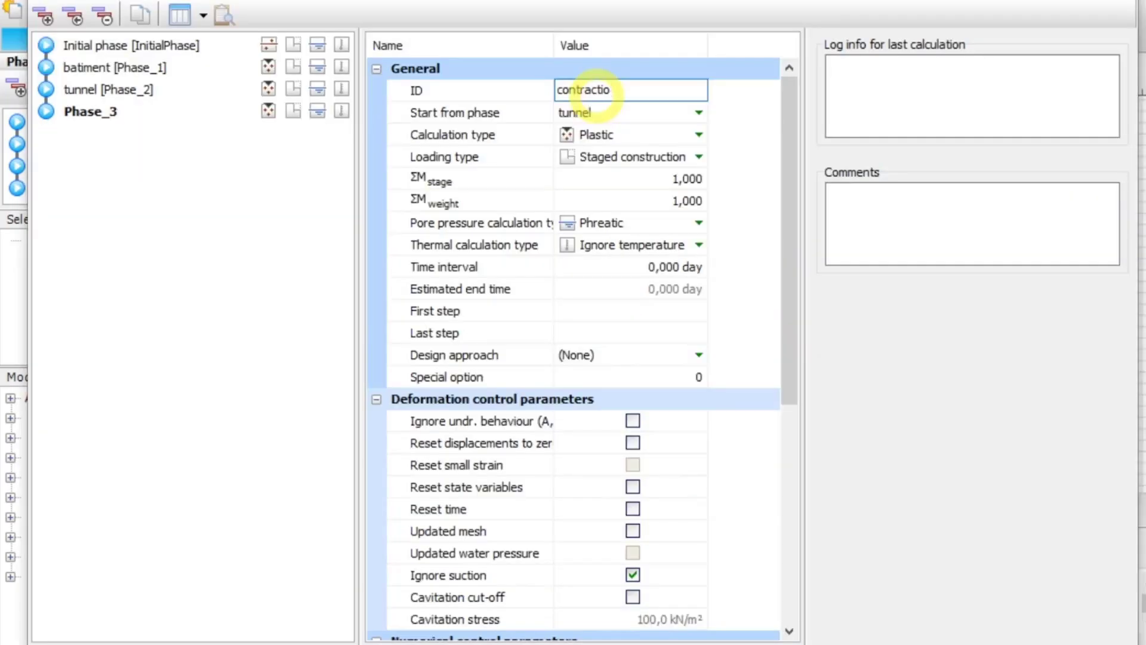
# Step: Name the phase following tunnel as contraction and activate the line contractions along the tunnel outline
pyautogui.write('ntraction')
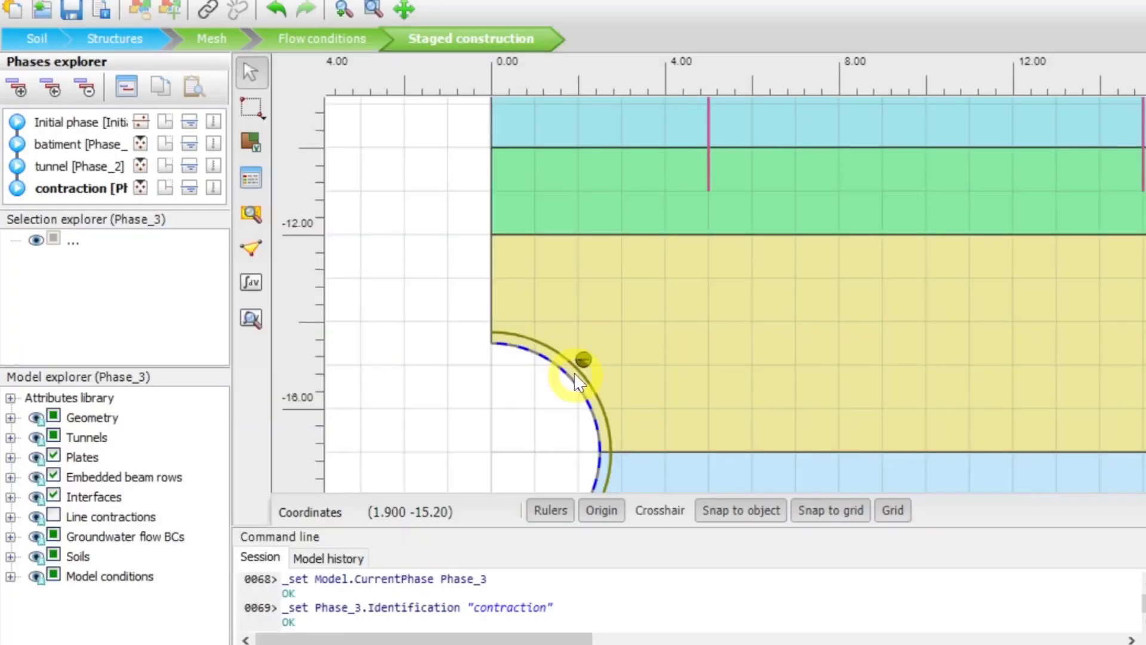
pyautogui.click(576, 382)
pyautogui.scroll(-1, 576, 382)
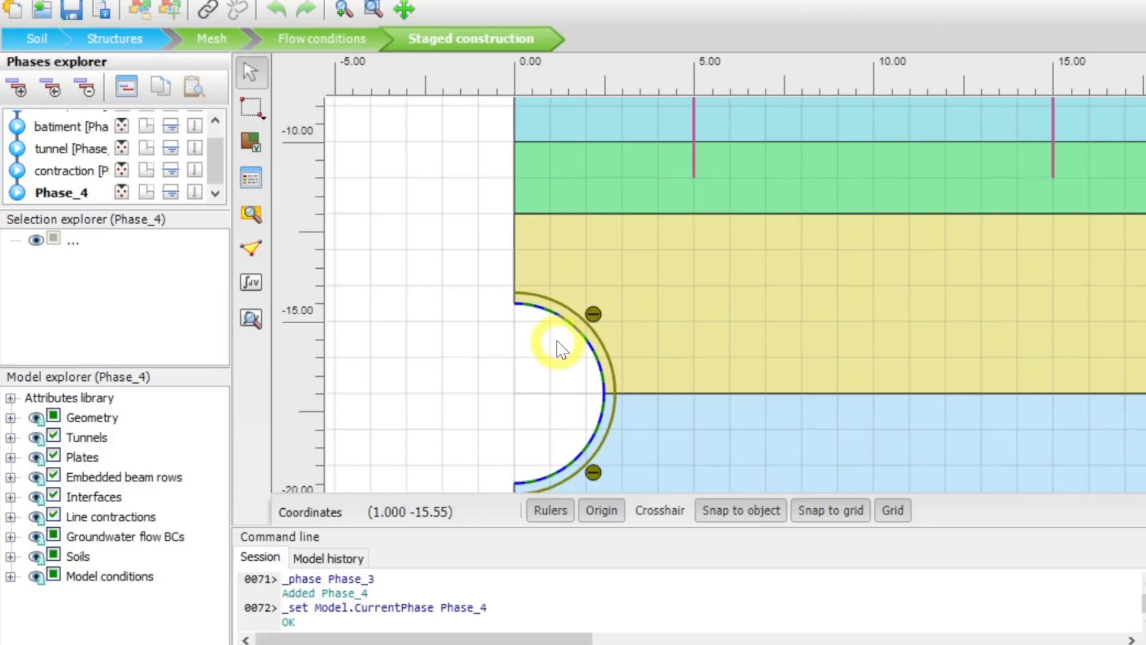
# Step: Select both tunnel outline curves in the phase following contraction and deactivate them
pyautogui.scroll(5, 561, 349)
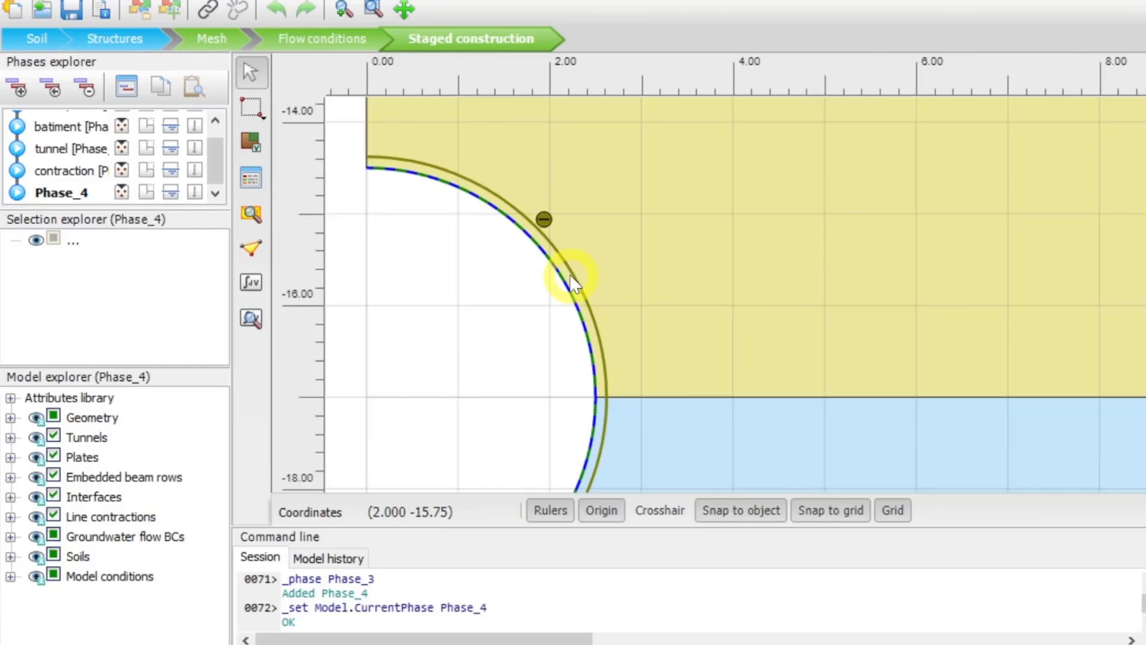
pyautogui.keyDown('ctrl'); pyautogui.click(590, 459); pyautogui.keyUp('ctrl')
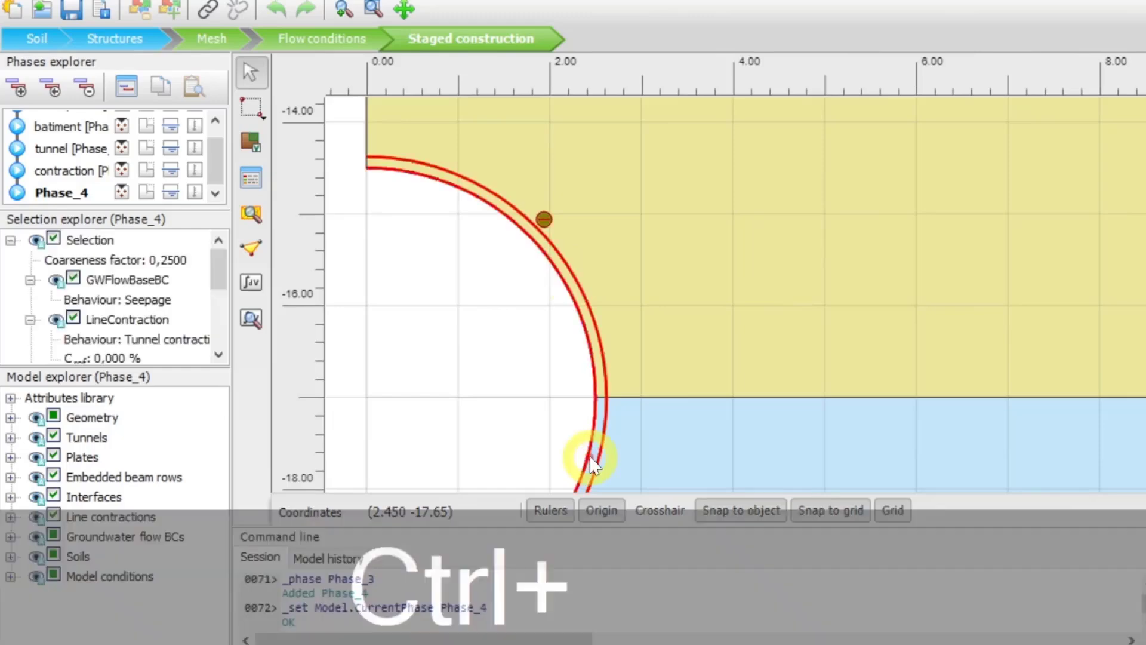
pyautogui.rightClick(591, 463)
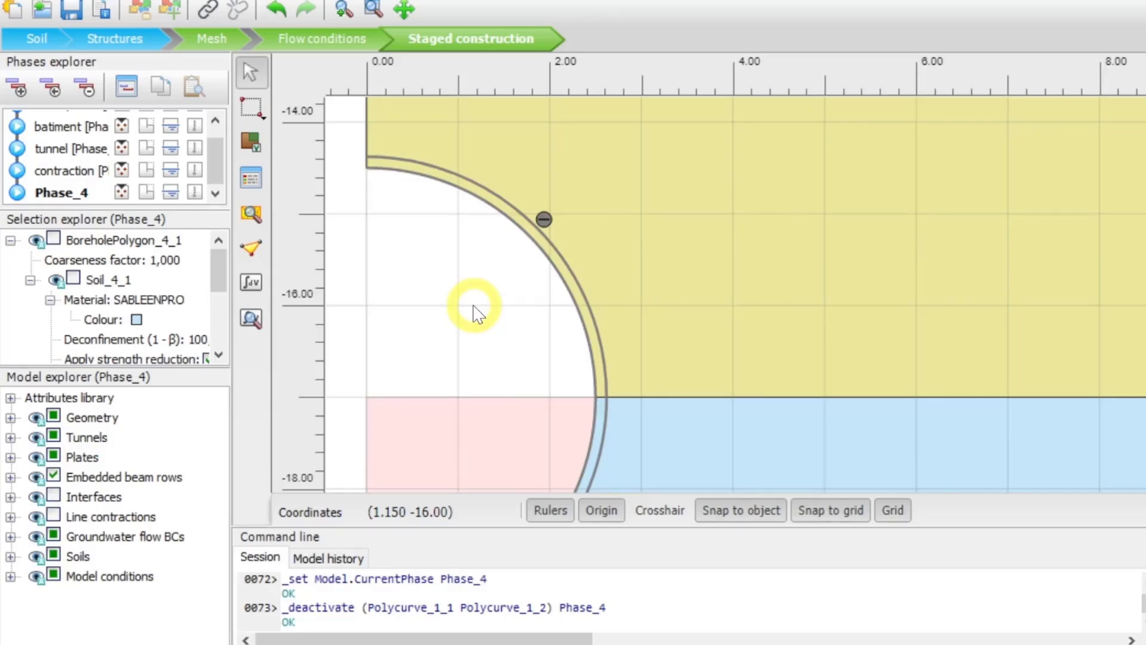
# Step: Name the phase following contraction as injction des coulis
pyautogui.click(623, 89)
pyautogui.write('i')
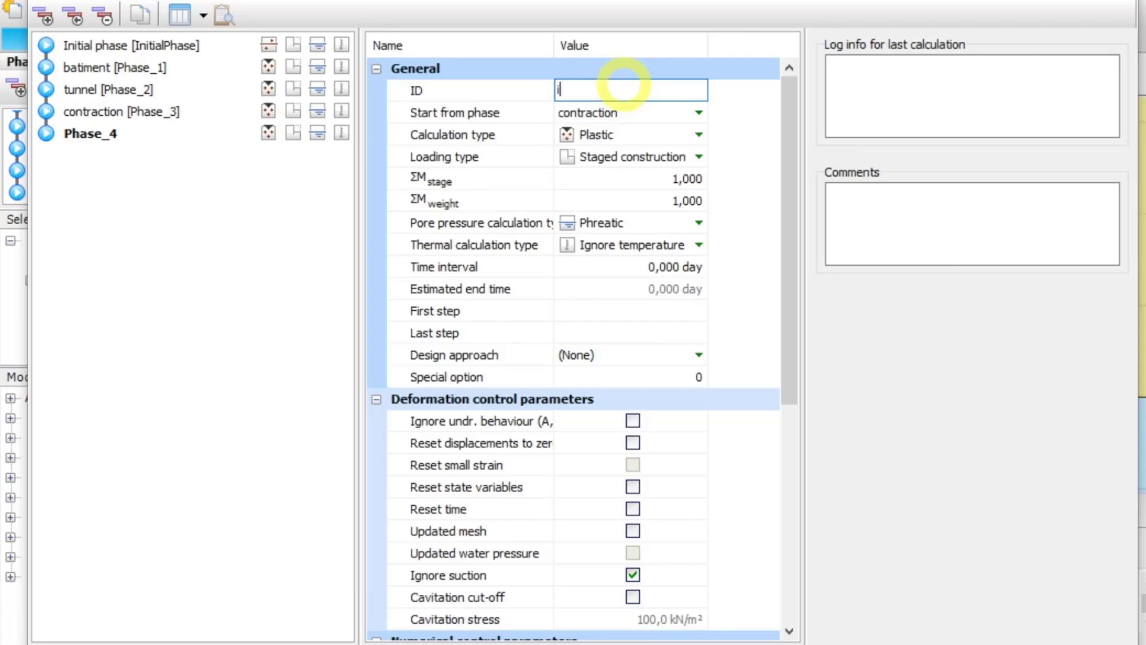
pyautogui.write('njc')
pyautogui.write('tion des coulis')
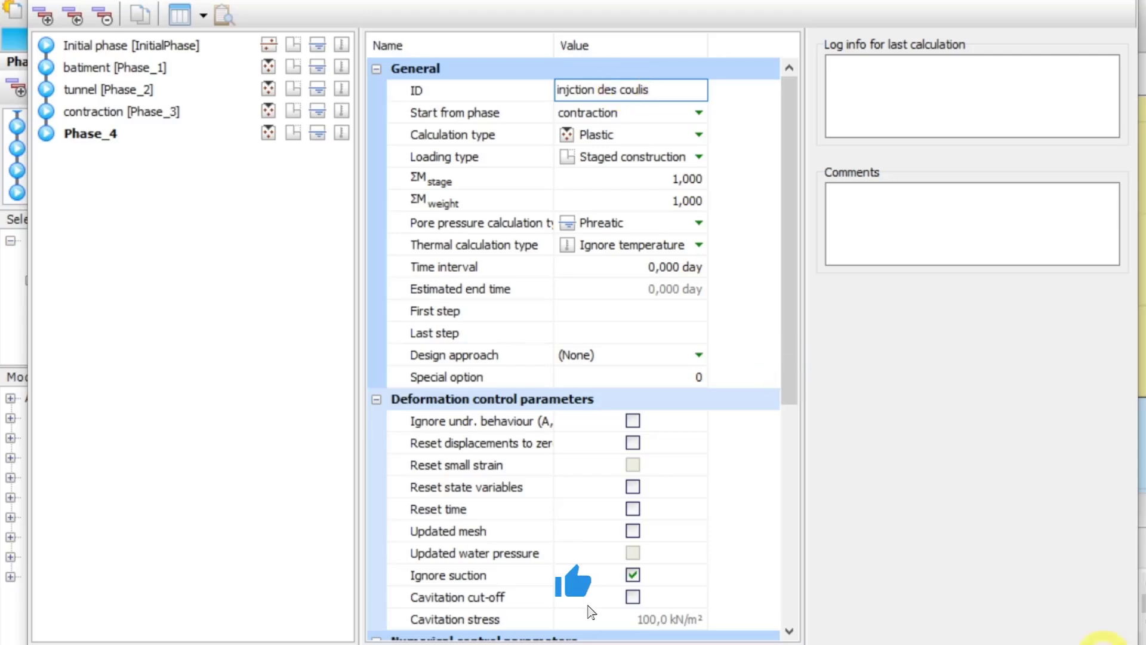
pyautogui.click(1103, 644)
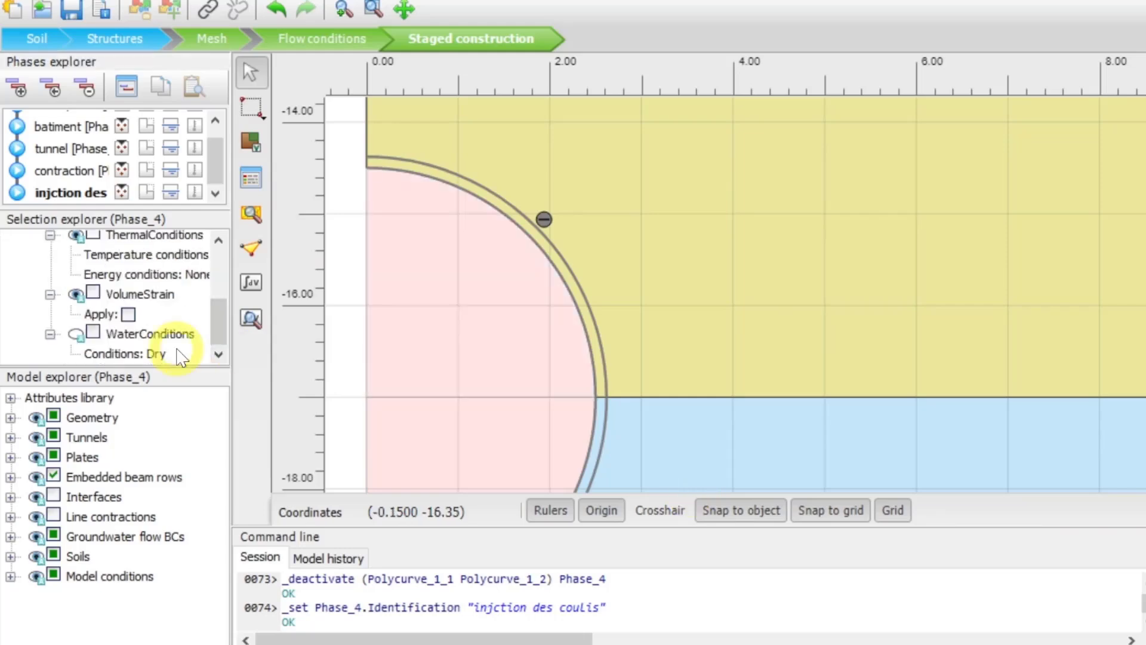
# Step: Set the water conditions of both soil clusters inside the tunnel to User-defined with a reference pressure of -230
pyautogui.click(179, 356)
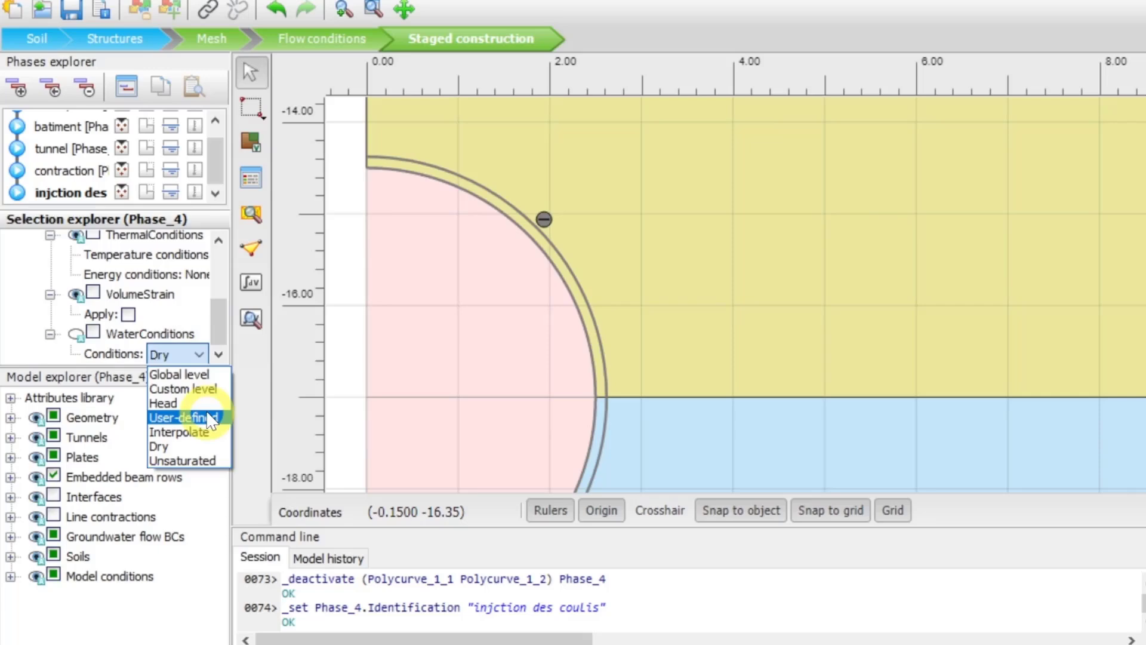
pyautogui.click(209, 417)
pyautogui.click(167, 335)
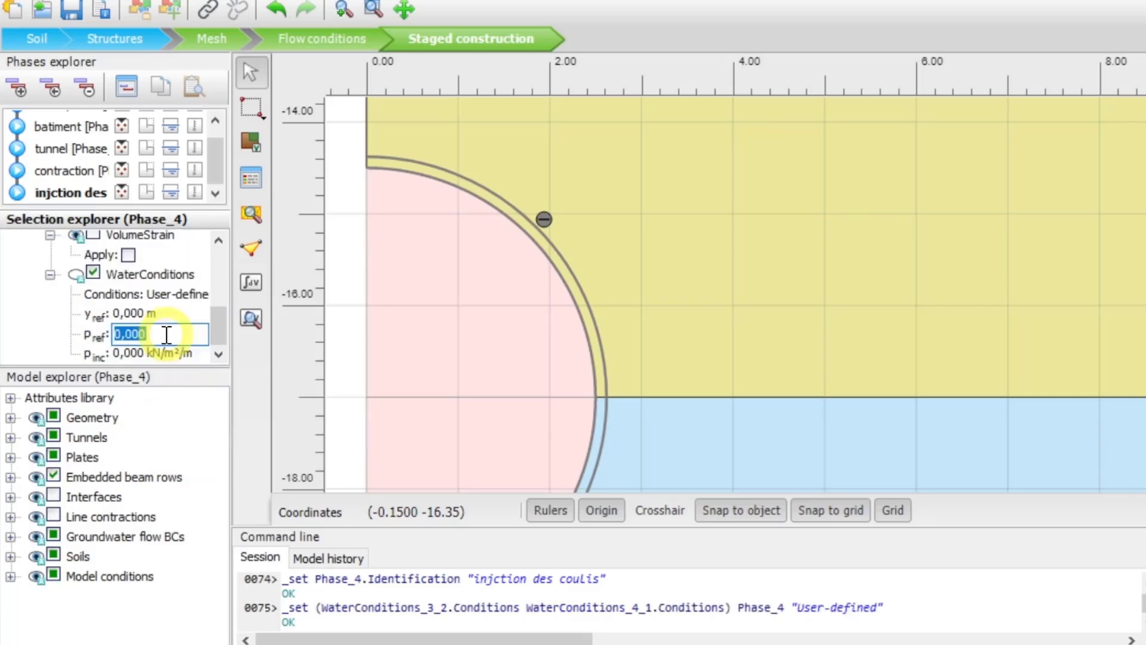
pyautogui.press('BackSpace')
pyautogui.write('-230')
pyautogui.press('Return')
# Step: Add a phase following injction des coulis and name it REVETEMENT FINAL
pyautogui.scroll(-2, 475, 335)
pyautogui.click(474, 336)
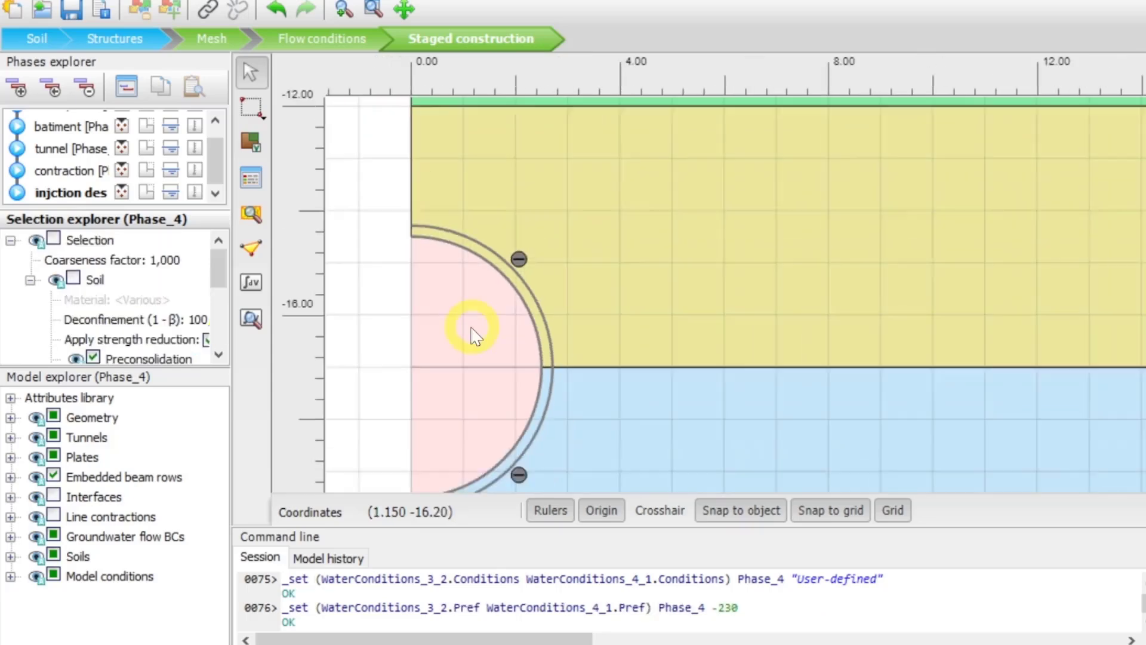
pyautogui.scroll(-2, 477, 358)
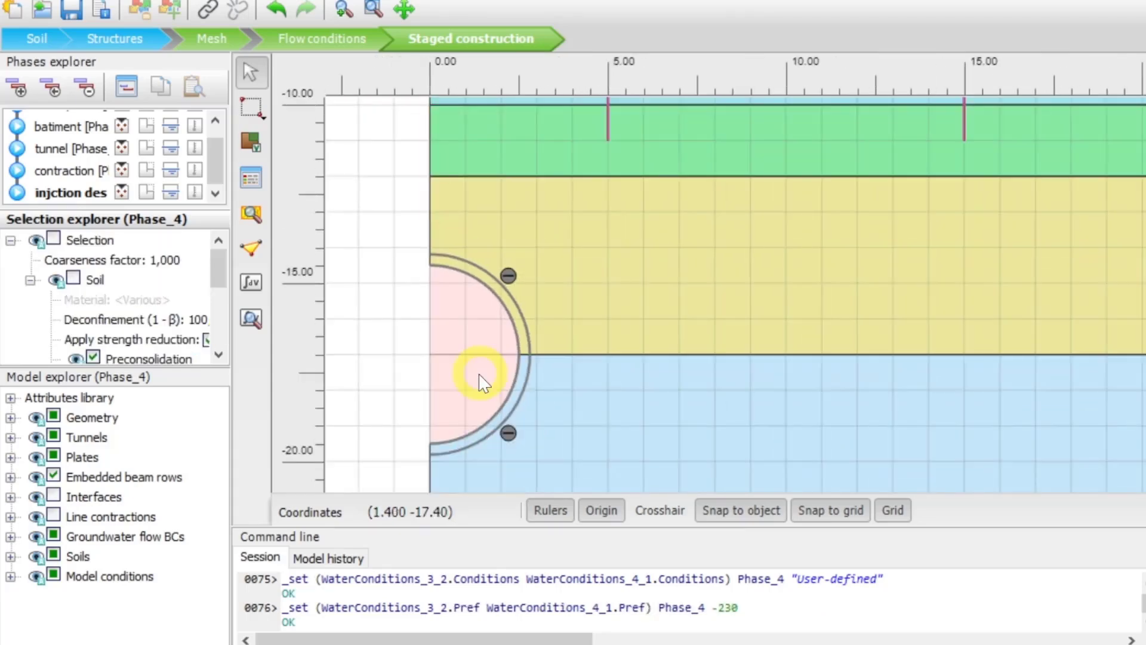
pyautogui.click(21, 88)
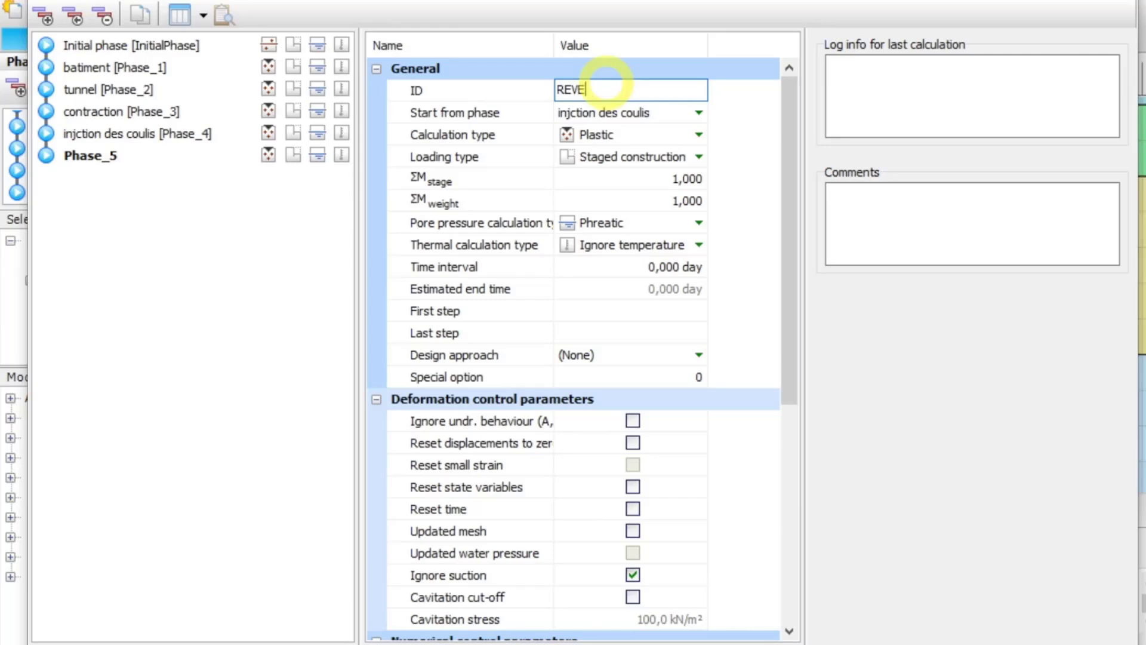
pyautogui.write('TEMENT F')
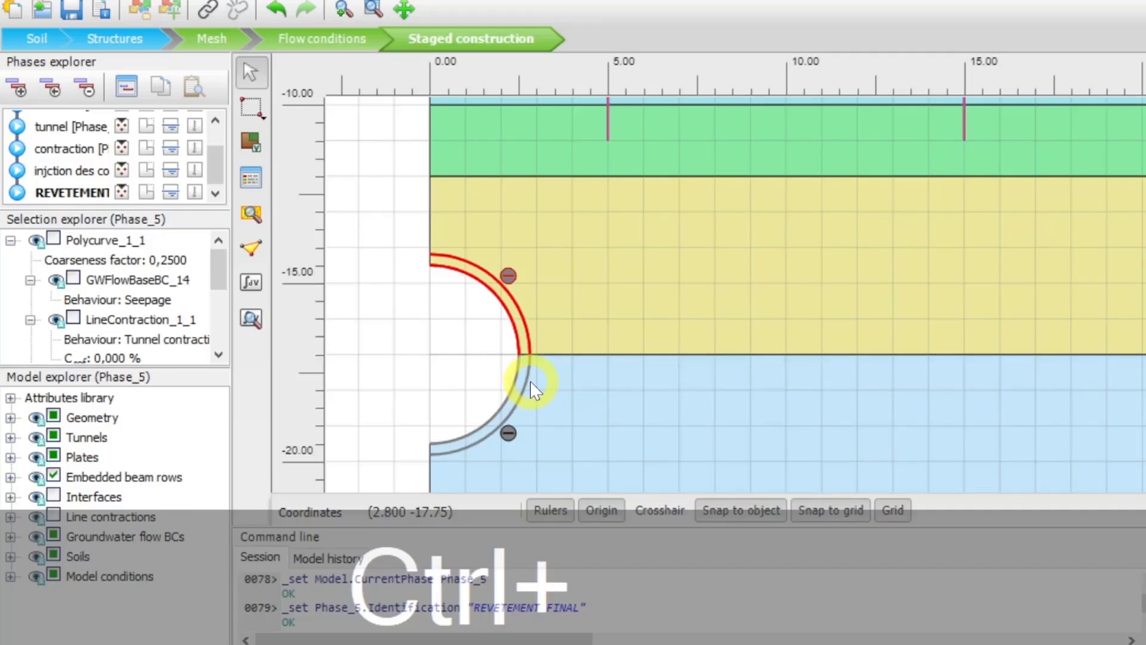
# Step: Select both tunnel outline curves in the REVETEMENT FINAL phase and activate them
pyautogui.keyDown('ctrl'); pyautogui.click(530, 382); pyautogui.keyUp('ctrl')
pyautogui.rightClick(530, 383)
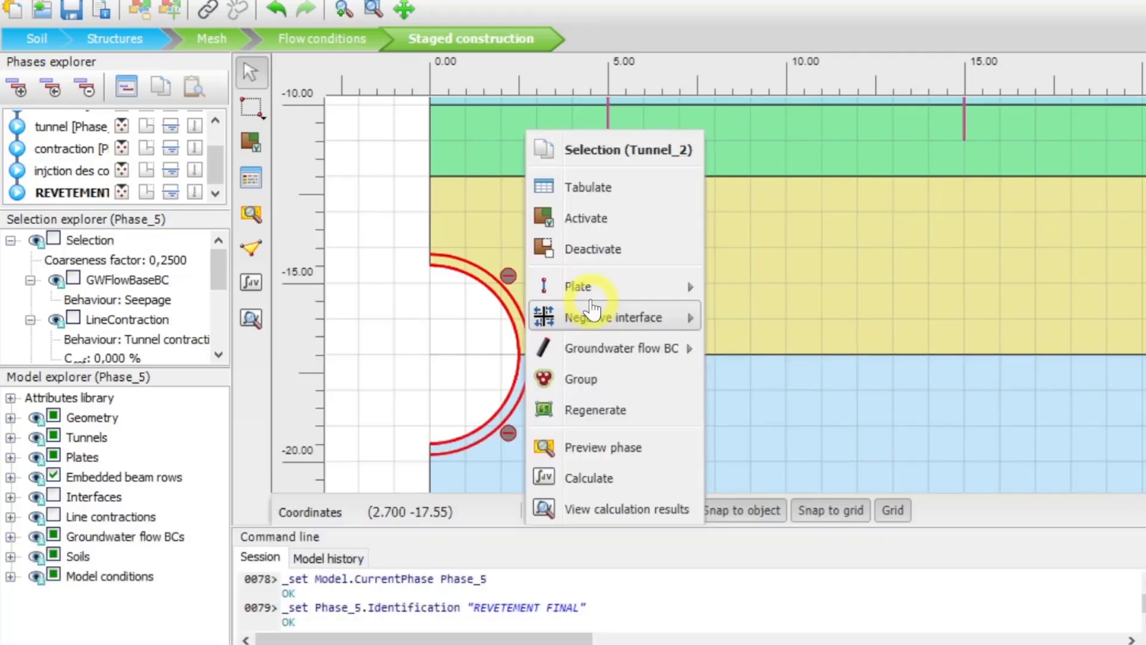
pyautogui.click(585, 218)
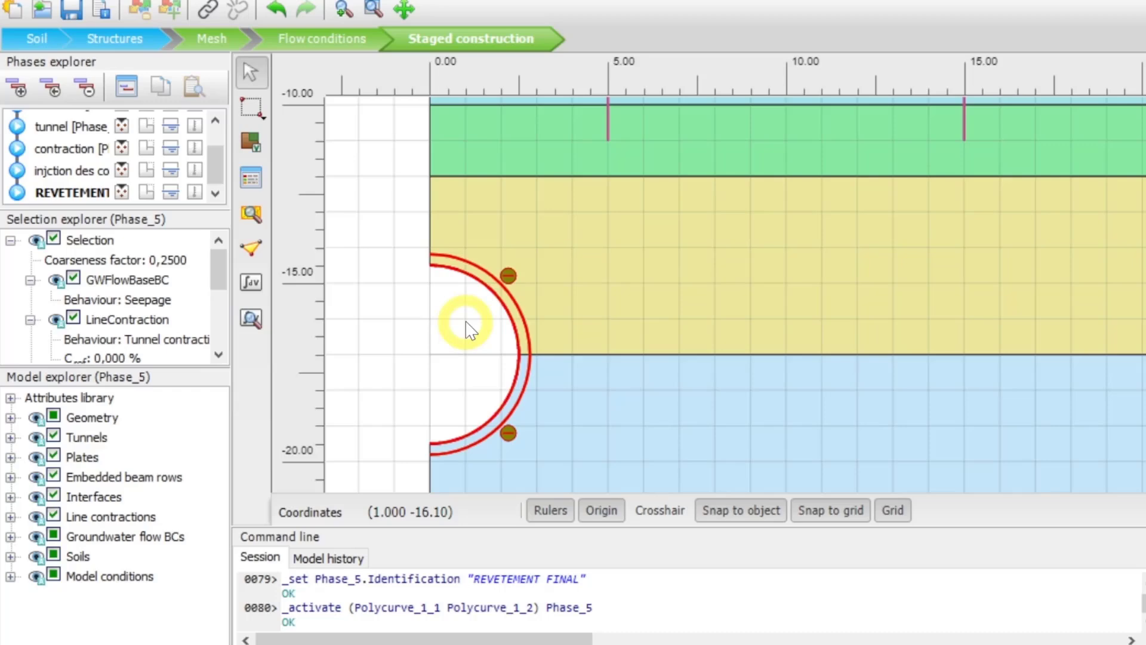
# Step: Set the water conditions of both soil clusters inside the tunnel to Dry for the REVETEMENT FINAL phase
pyautogui.click(466, 329)
pyautogui.click(190, 301)
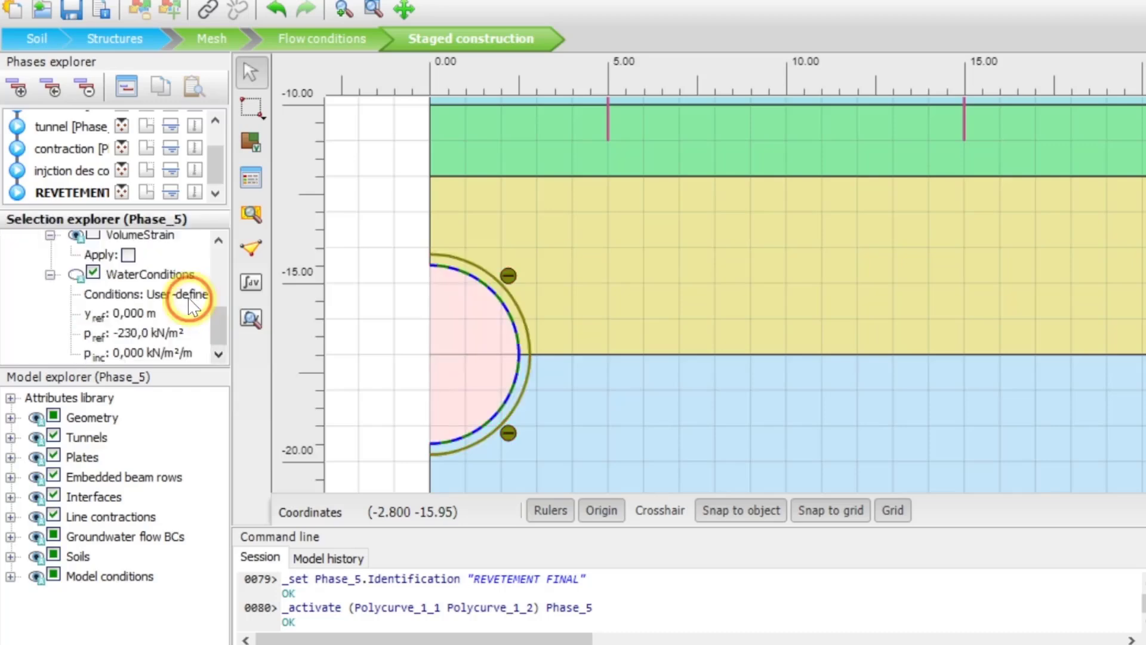
pyautogui.click(189, 301)
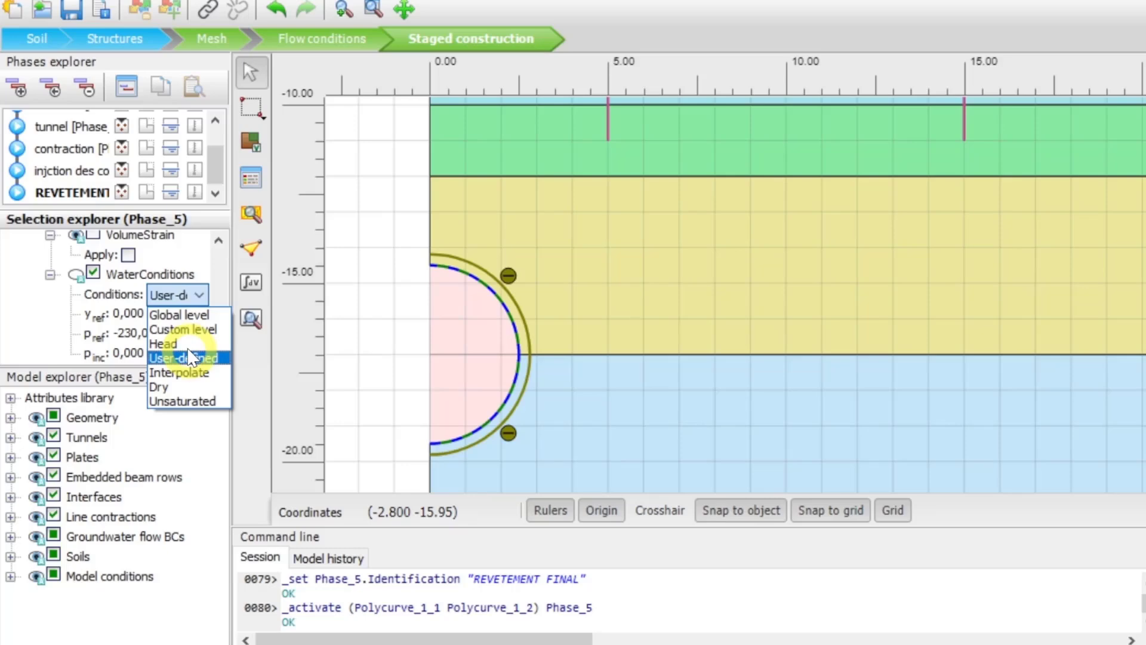
pyautogui.click(159, 387)
pyautogui.click(470, 281)
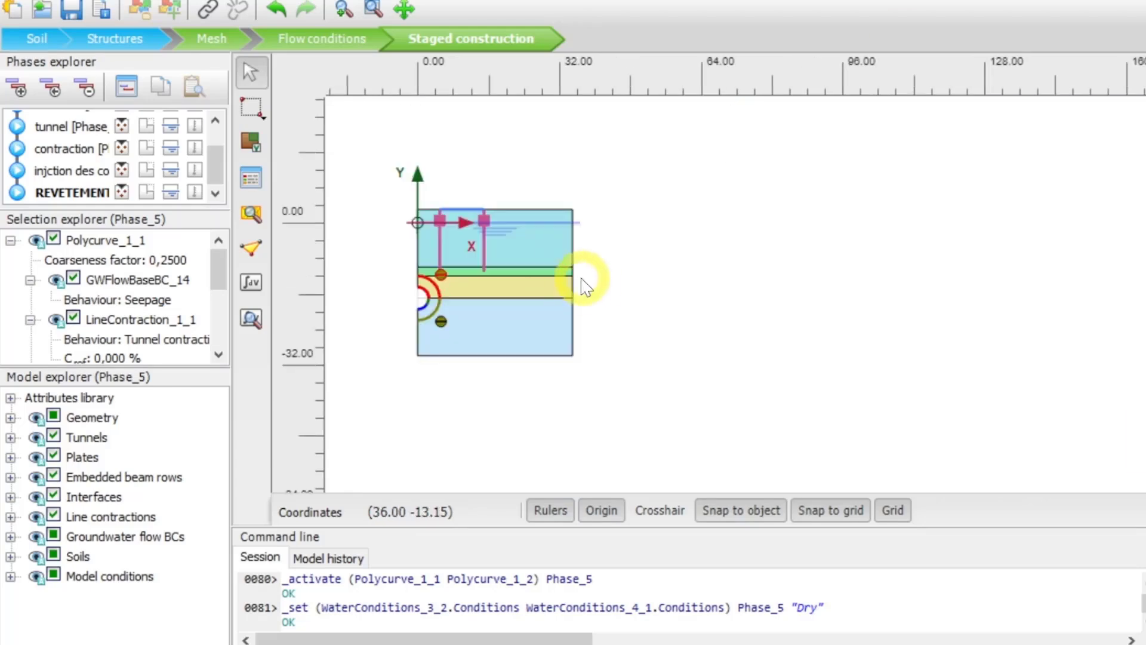
# Step: Open the mesh point selection for curves, then calculate the staged construction phases
pyautogui.click(252, 248)
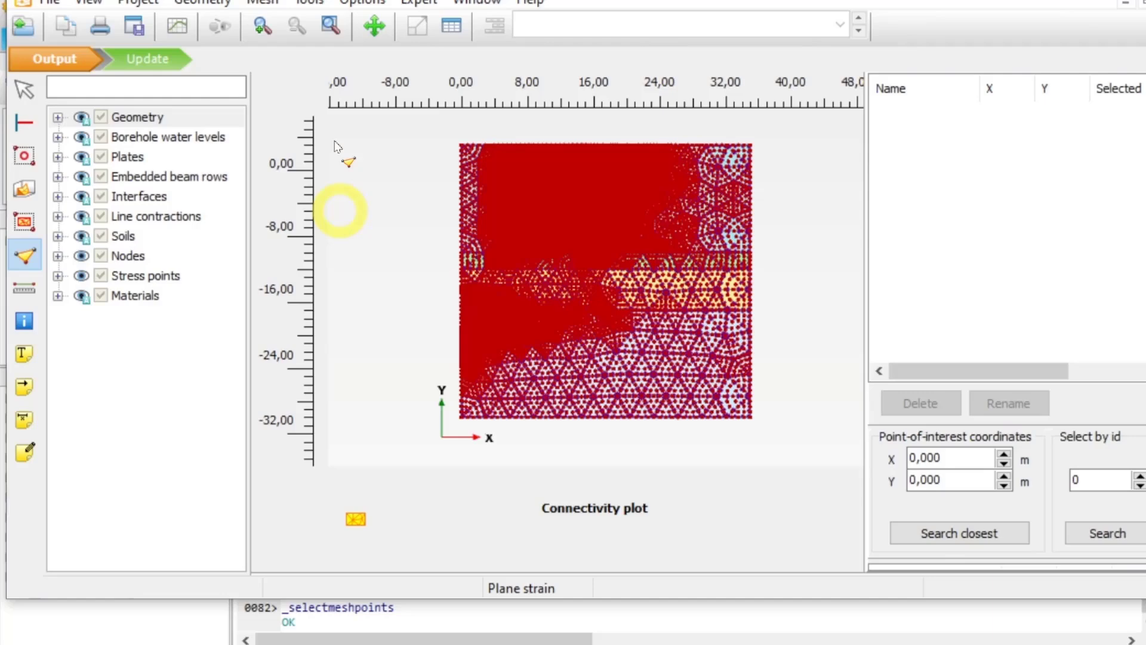
pyautogui.scroll(4, 461, 153)
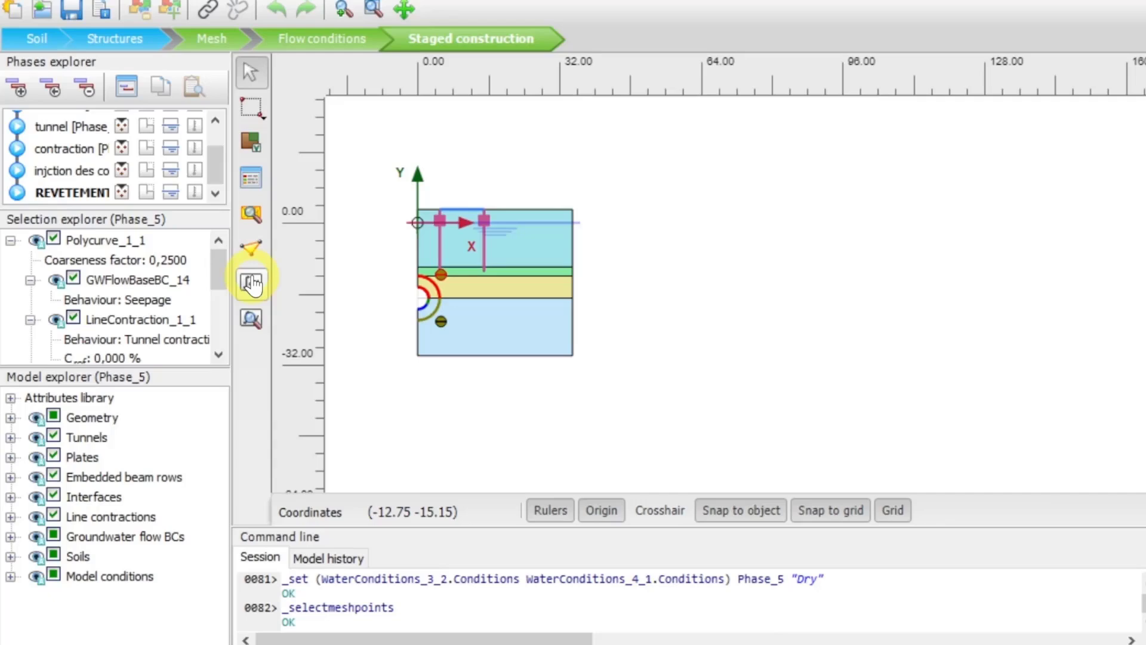
pyautogui.click(251, 282)
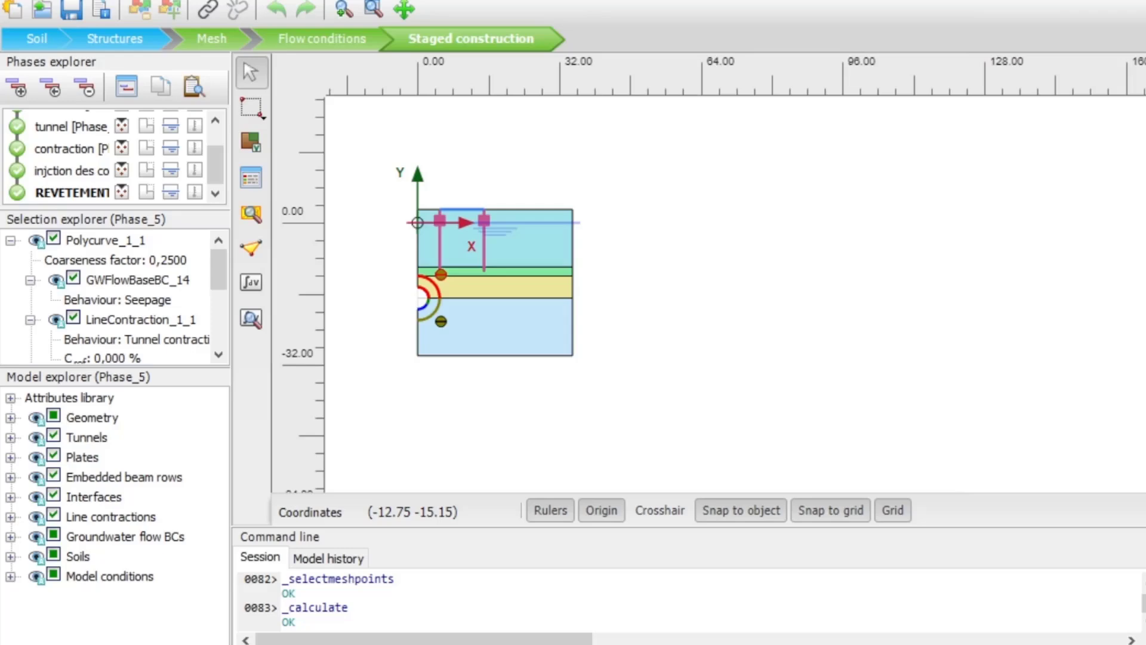
# Step: Open the calculation results of REVETEMENT FINAL and show the plate structures around the tunnel in their own view
pyautogui.click(249, 325)
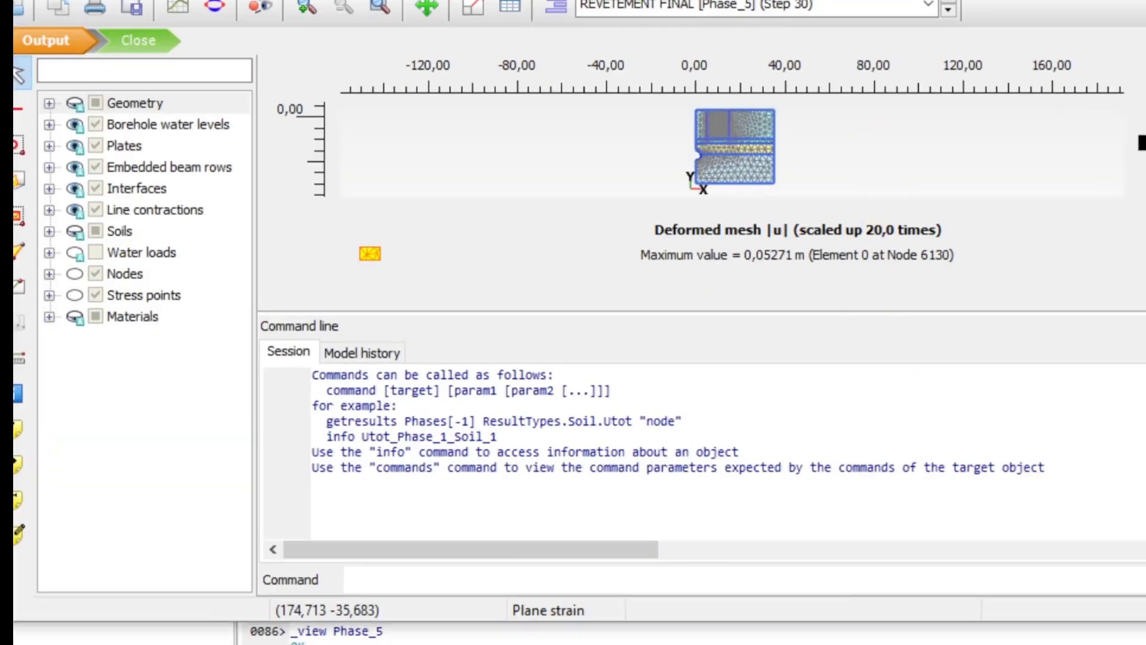
pyautogui.moveTo(640, 311); pyautogui.dragTo(650, 624)
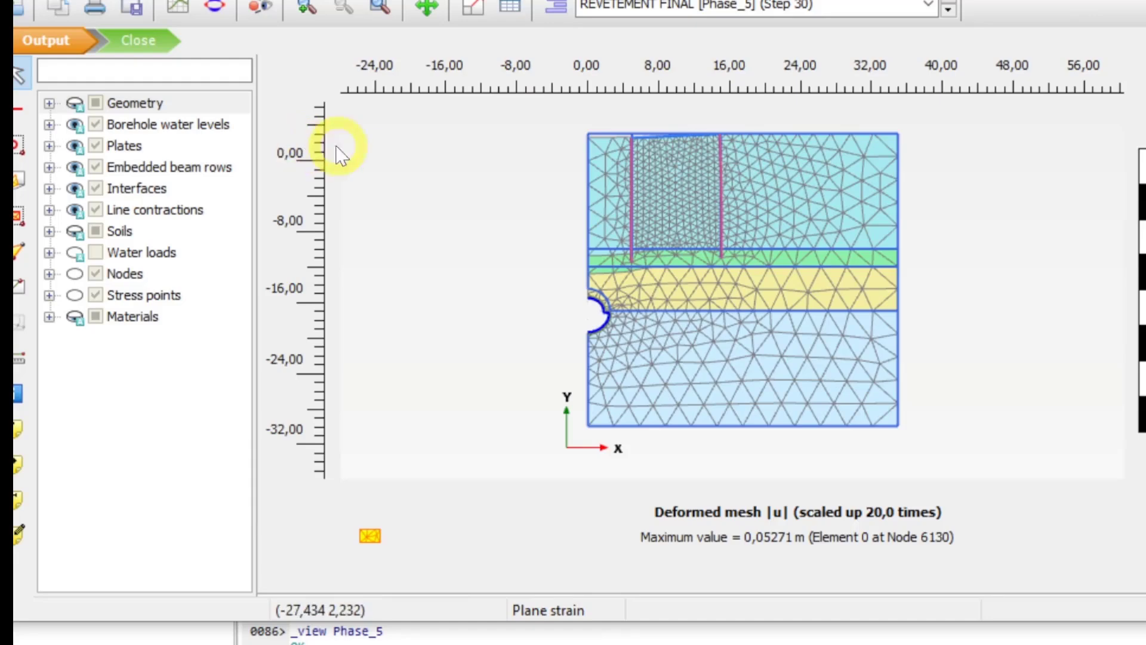
pyautogui.click(18, 144)
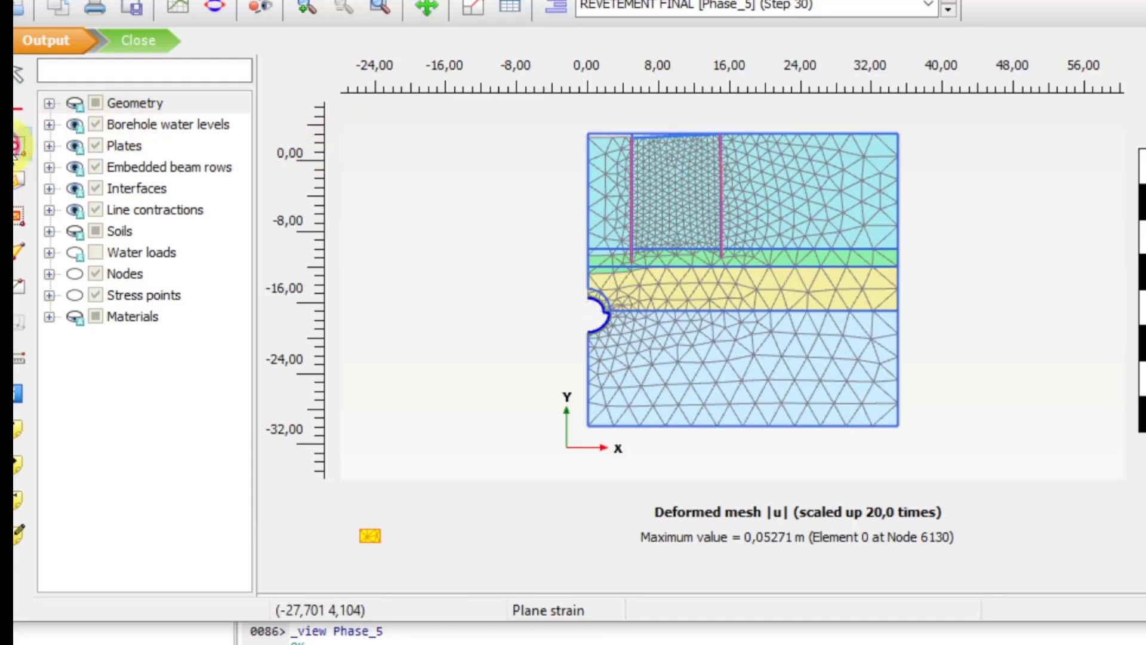
pyautogui.moveTo(536, 242); pyautogui.dragTo(701, 377)
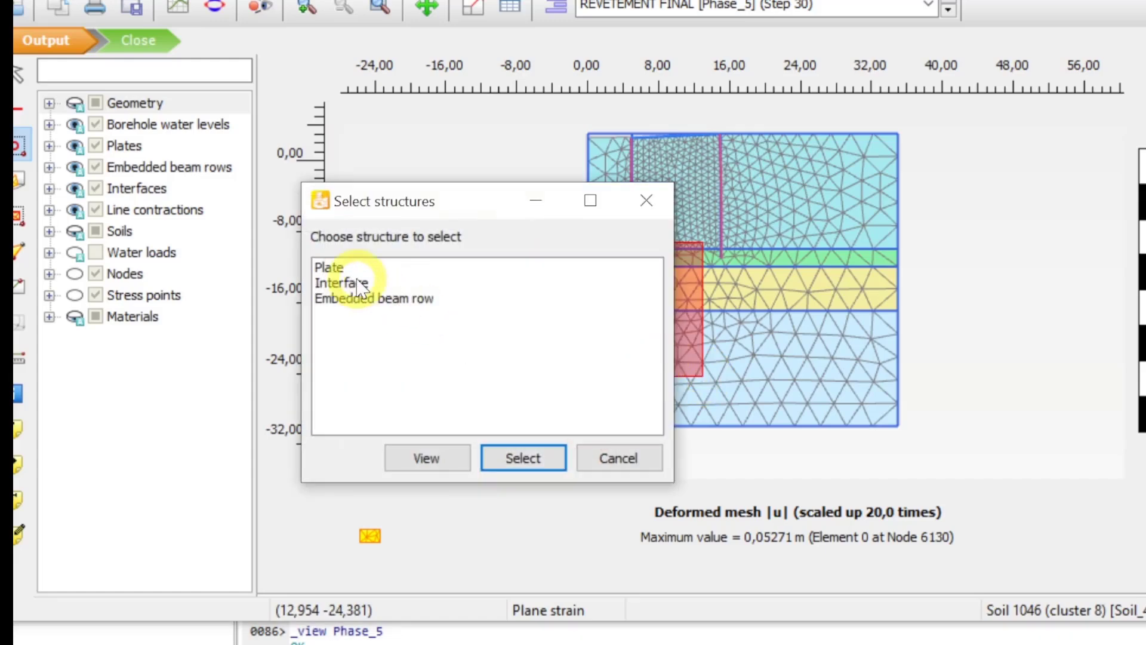
pyautogui.click(328, 267)
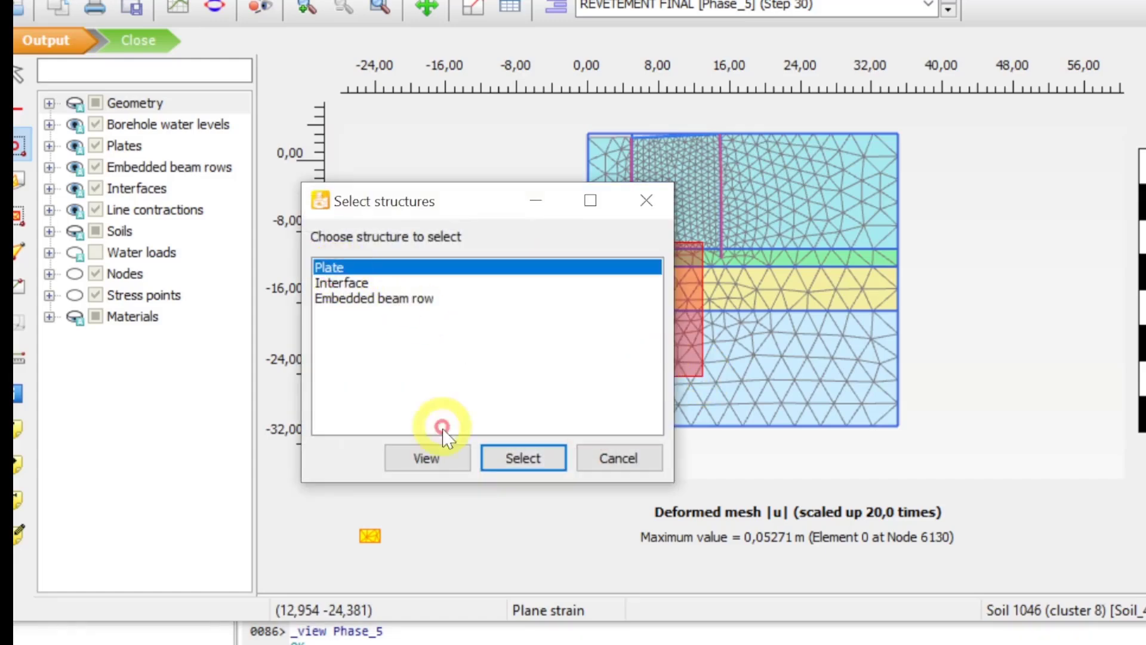
pyautogui.click(430, 457)
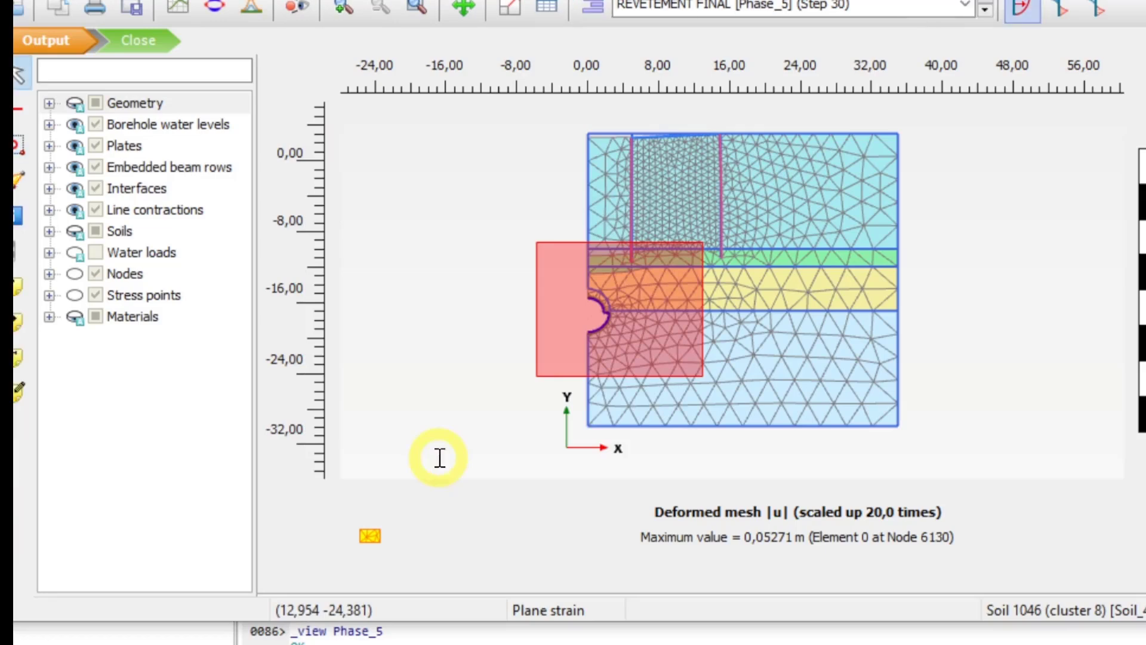
pyautogui.moveTo(701, 311); pyautogui.dragTo(699, 591)
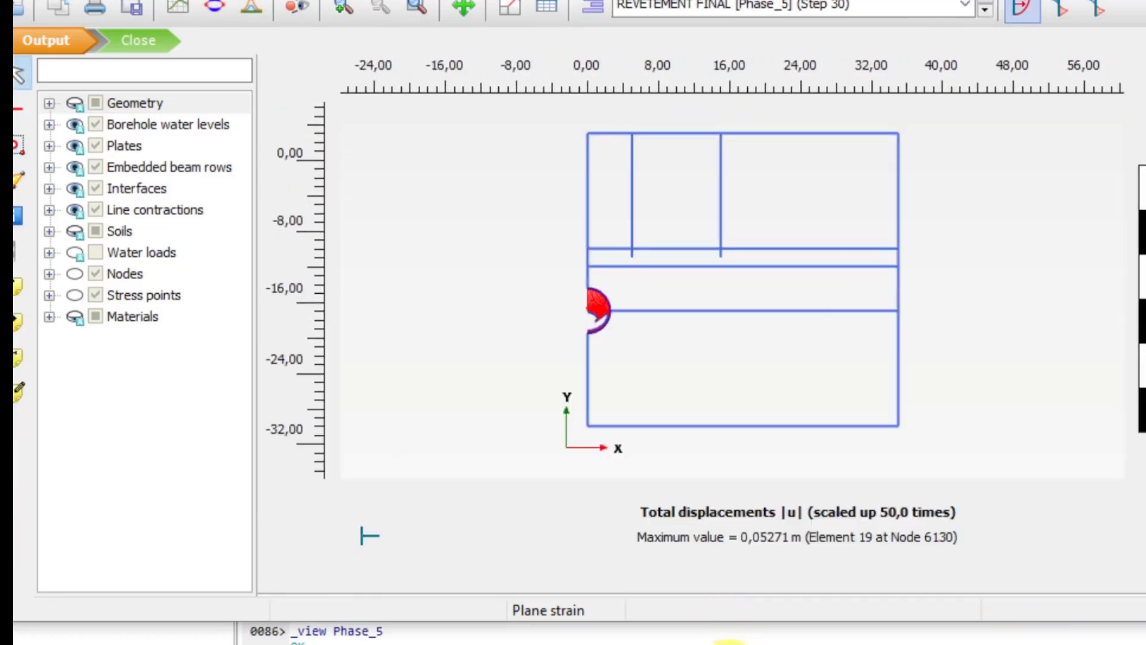
# Step: Display the bending moment M, shear forces Q and axial forces N of the tunnel plates one after another
pyautogui.click(416, 2)
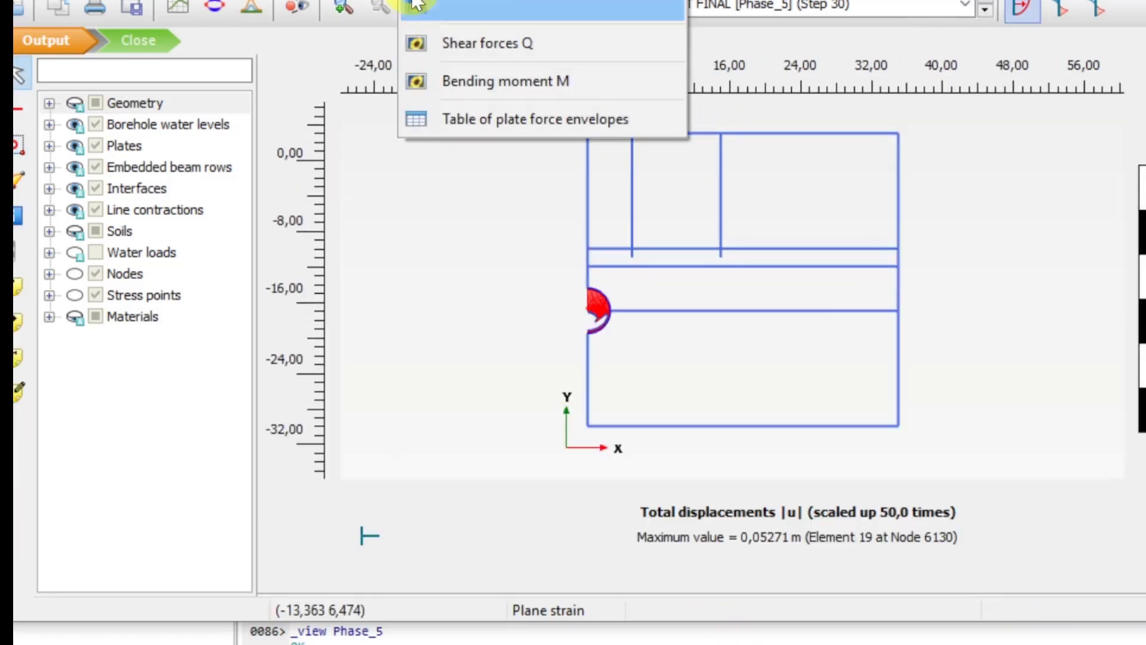
pyautogui.click(445, 82)
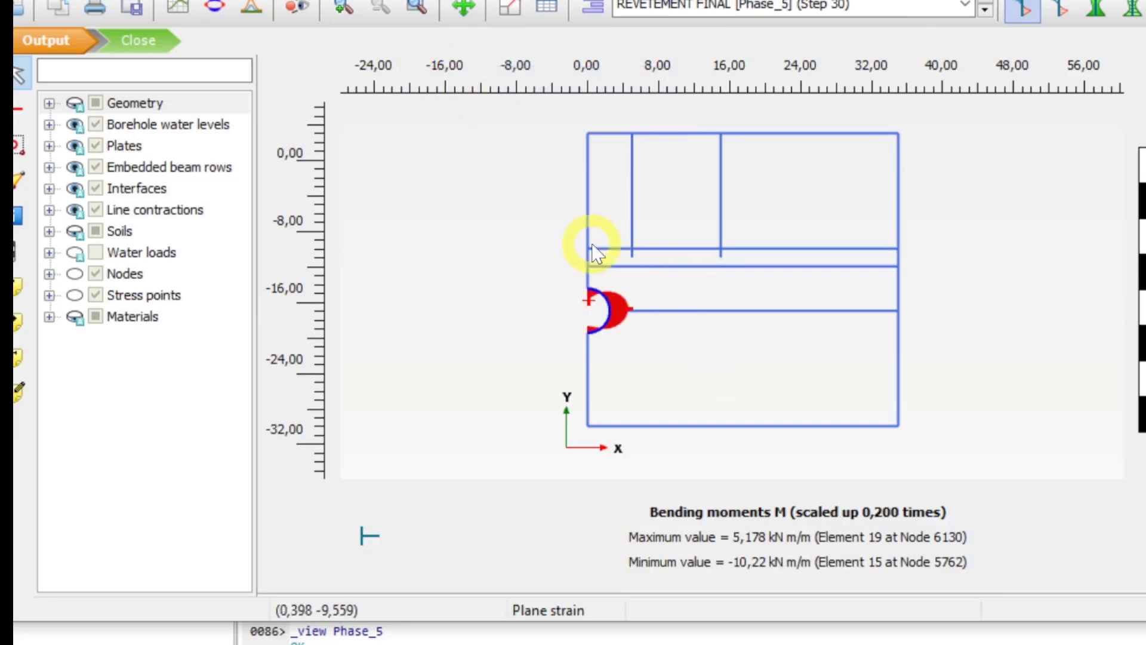
pyautogui.click(416, 4)
pyautogui.click(445, 43)
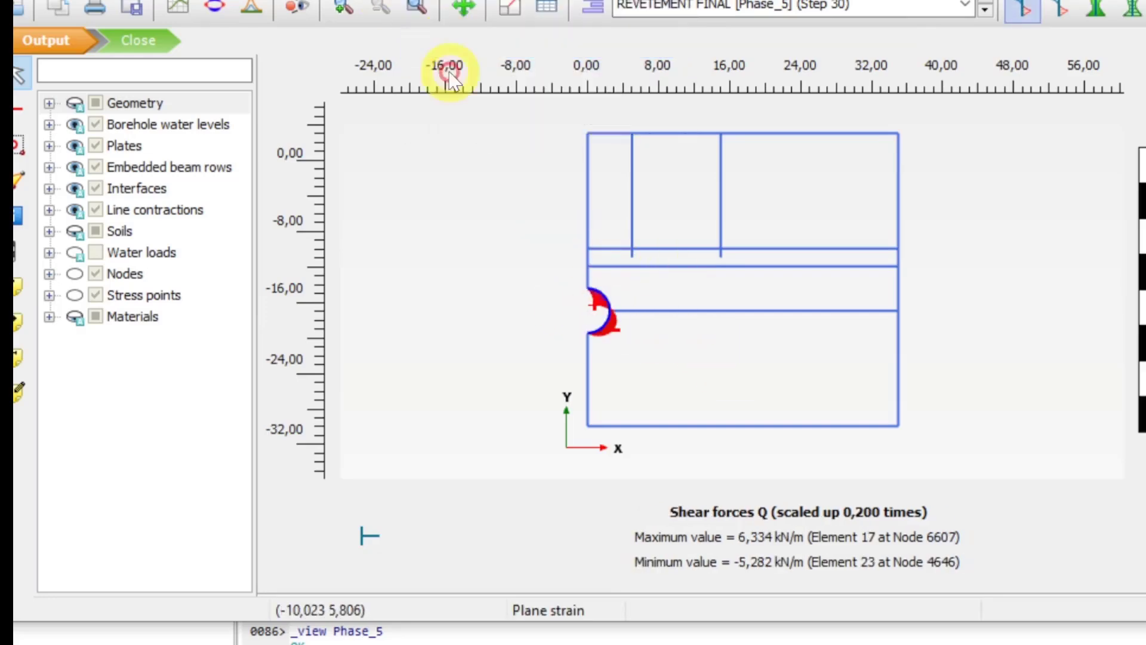
pyautogui.click(415, 5)
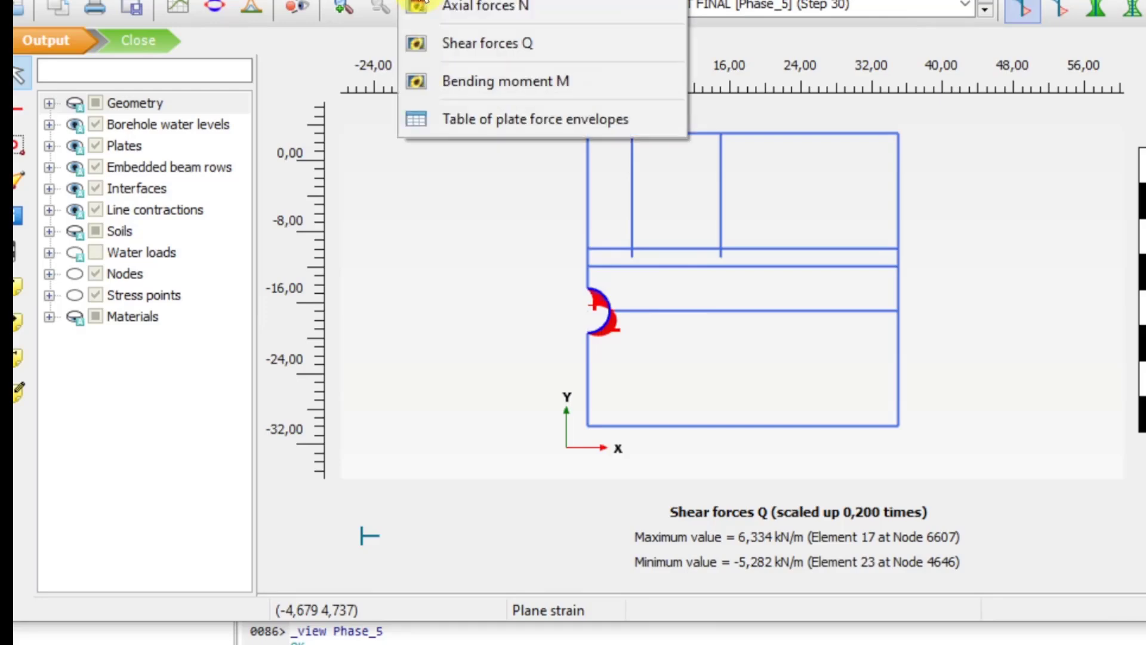
pyautogui.click(450, 10)
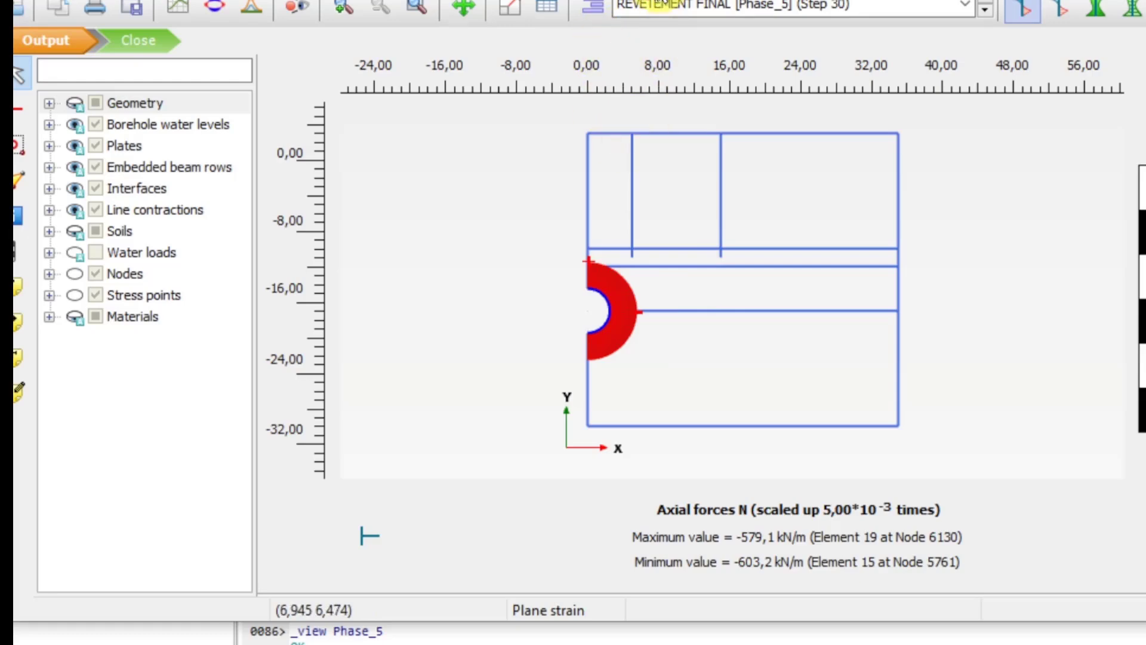
# Step: Return to the deformed mesh results of REVETEMENT FINAL and plot the effective principal stresses around the tunnel and building
pyautogui.click(653, 3)
pyautogui.click(658, 28)
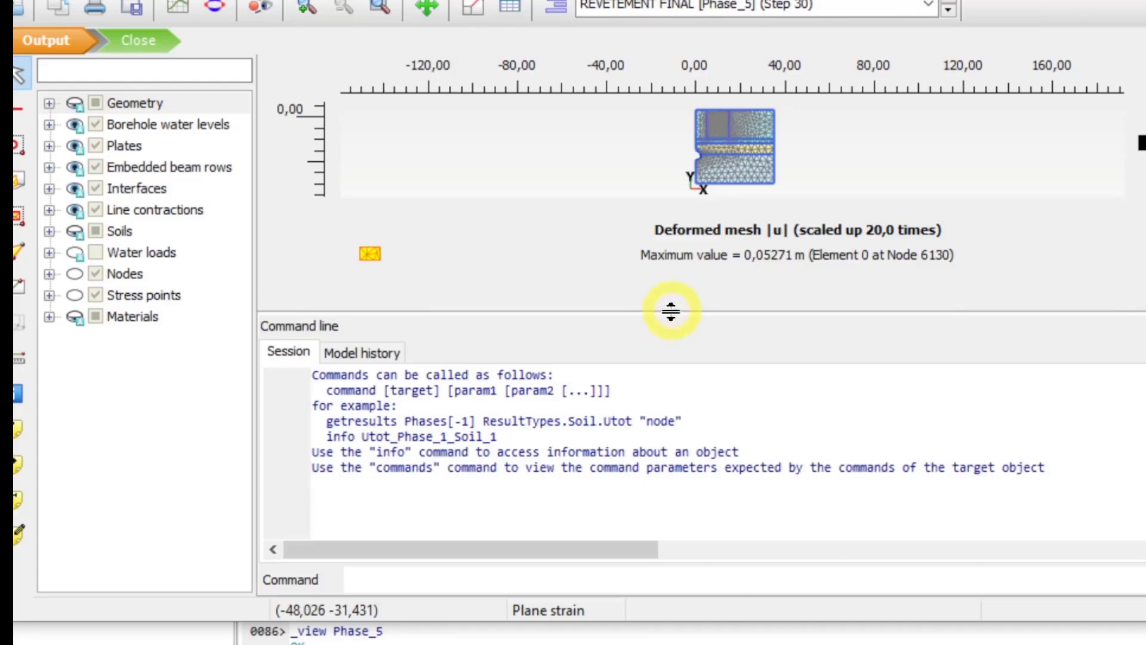
pyautogui.moveTo(673, 311); pyautogui.dragTo(670, 593)
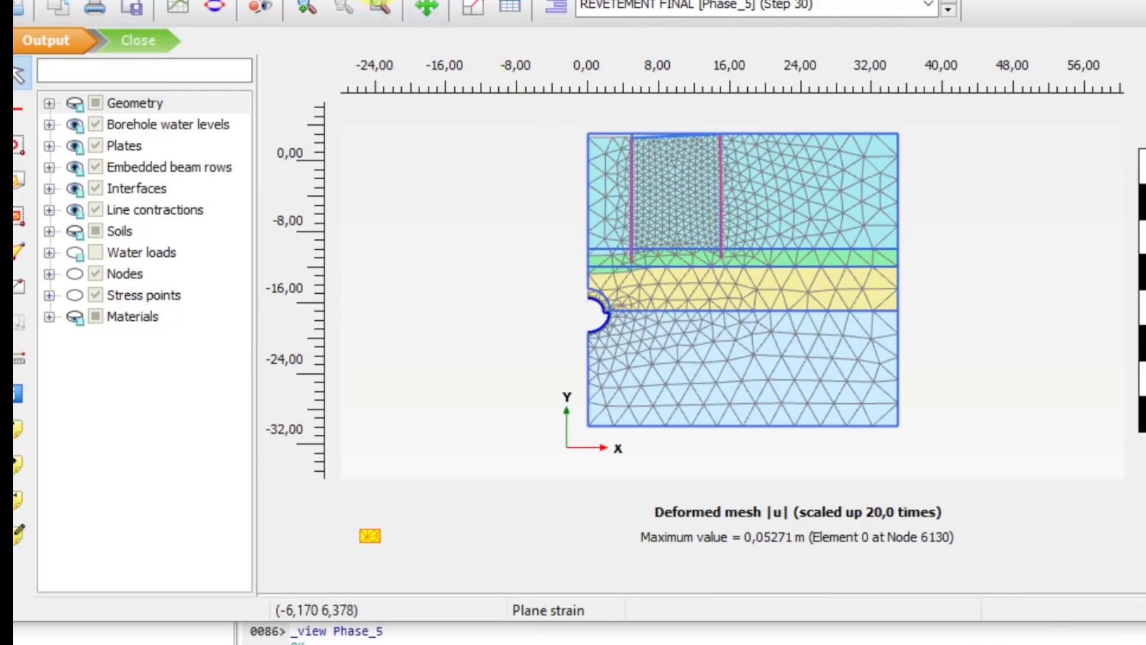
pyautogui.click(376, 0)
pyautogui.moveTo(427, 1)
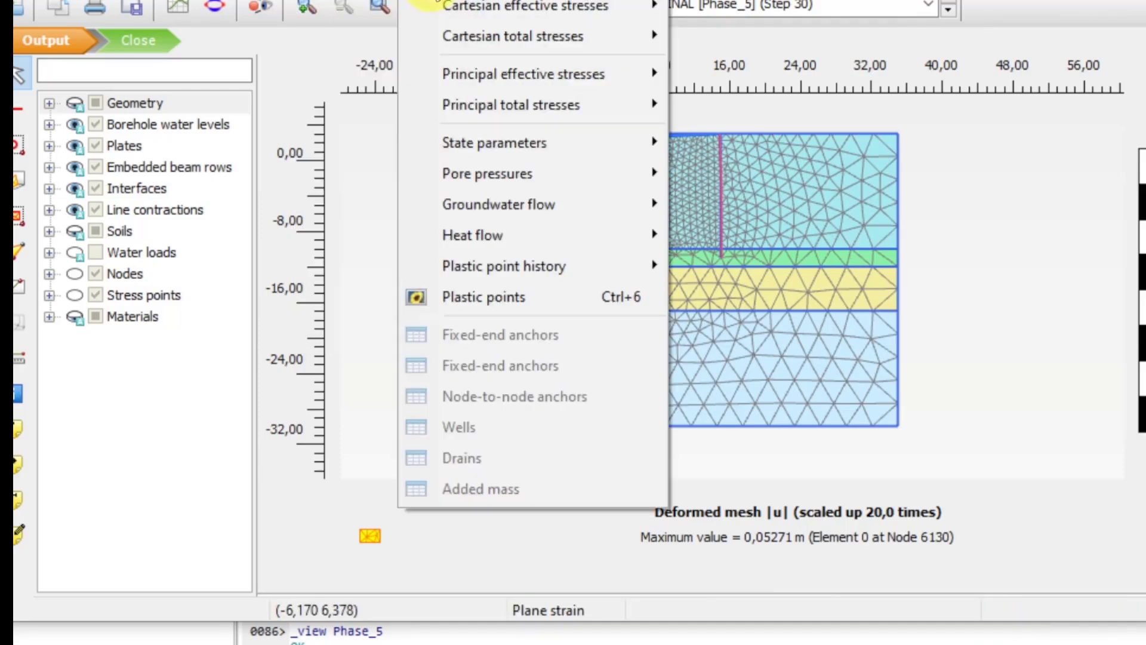
pyautogui.moveTo(500, 77)
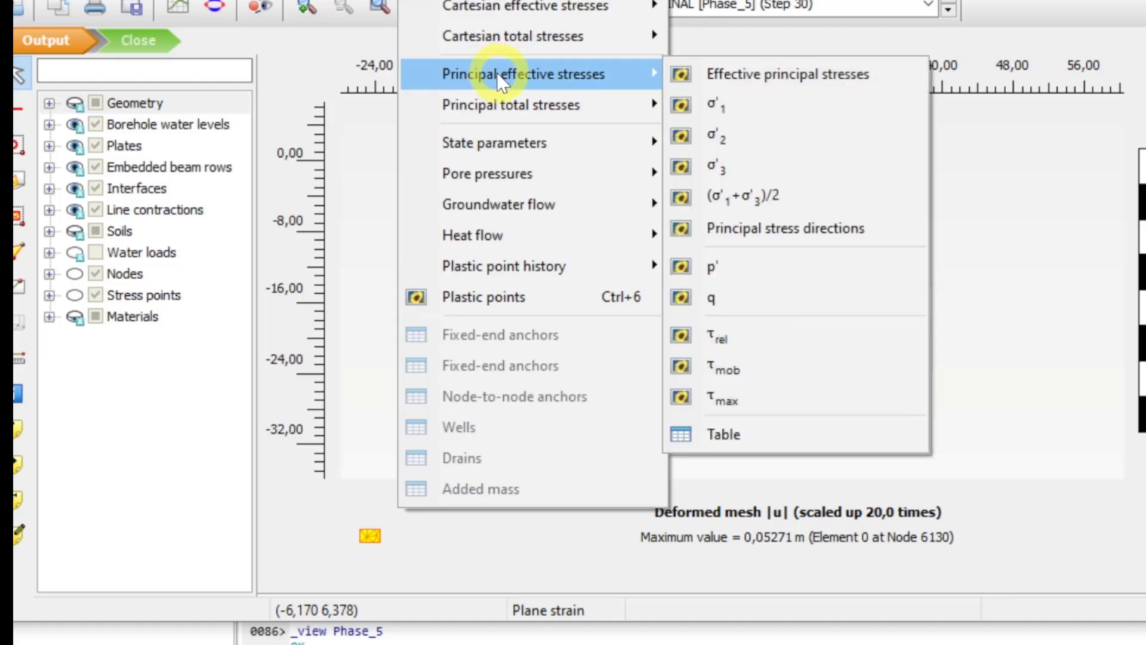
pyautogui.click(708, 94)
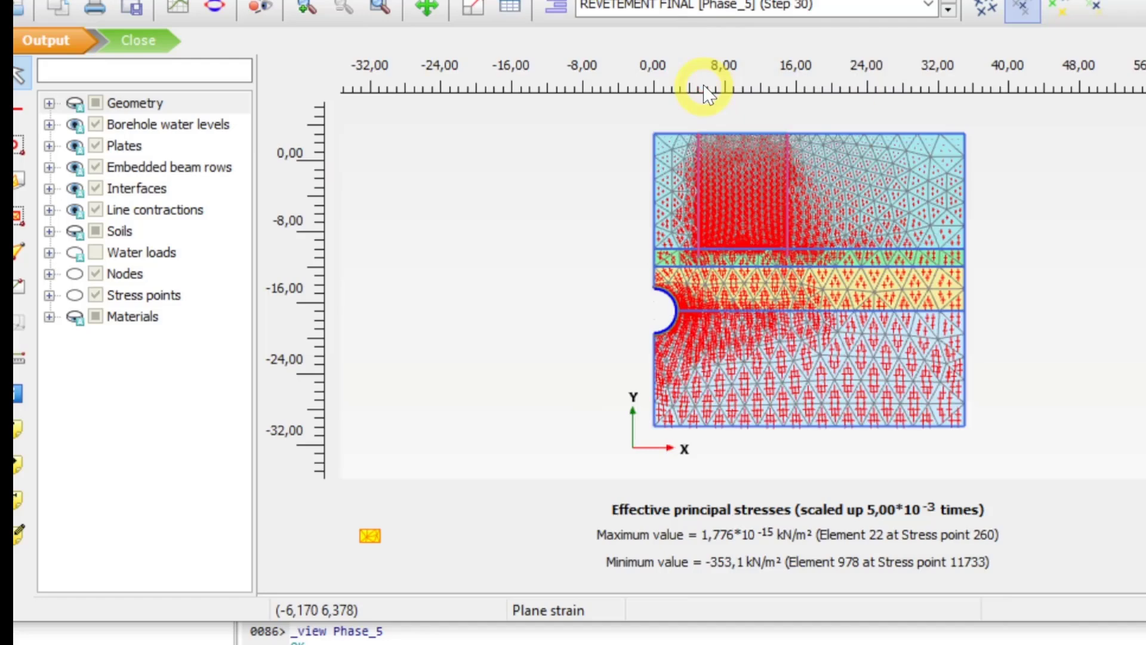
pyautogui.click(715, 200)
pyautogui.scroll(3, 740, 229)
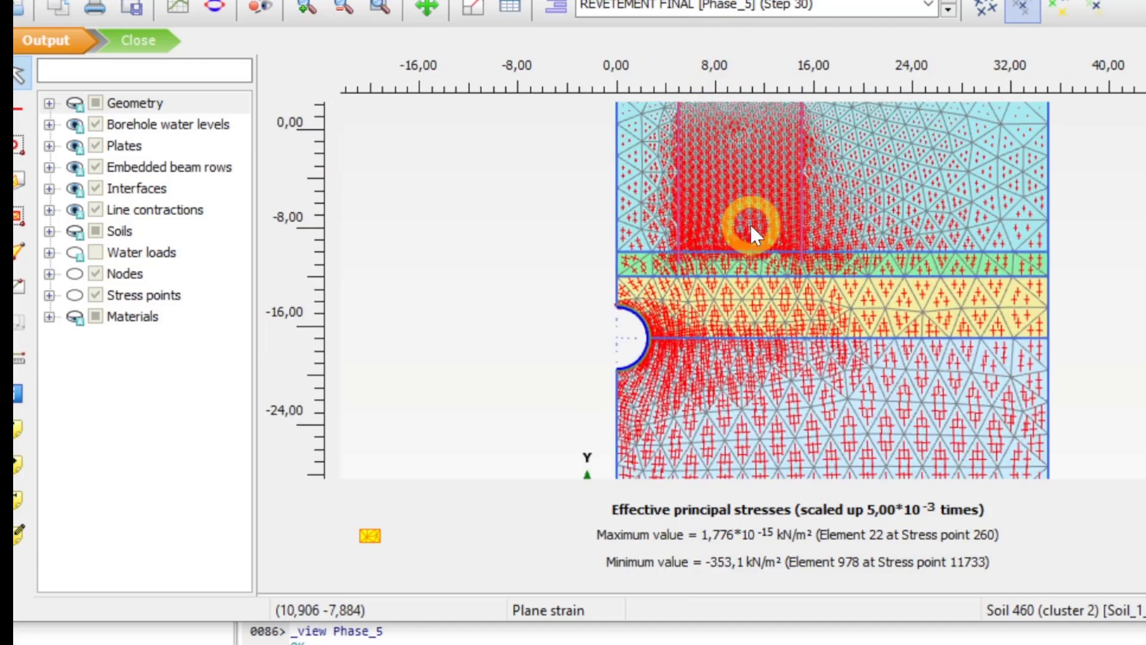
pyautogui.scroll(-2, 751, 225)
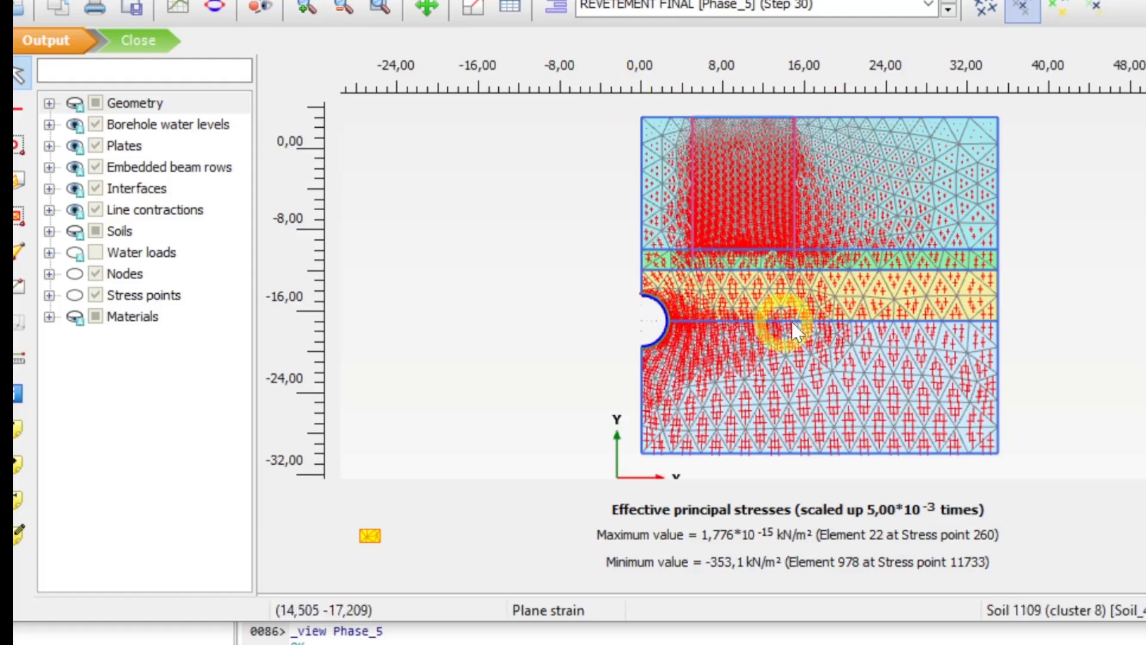
# Step: Compare the effective principal stresses in the phases batiment, tunnel and contraction
pyautogui.click(925, 6)
pyautogui.click(838, 51)
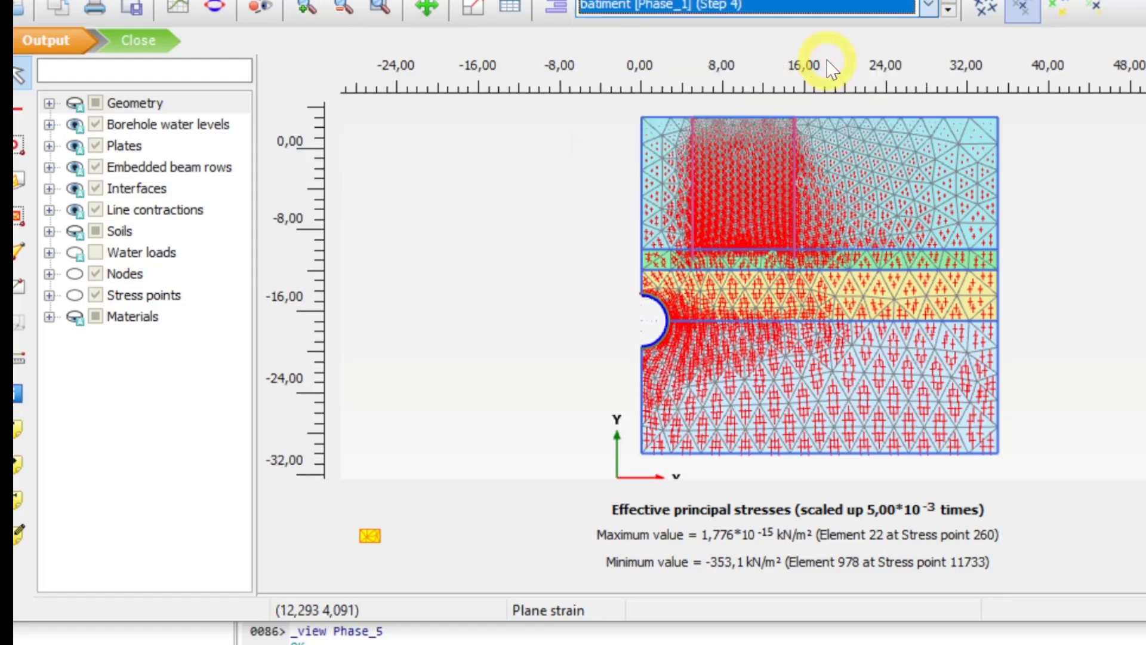
pyautogui.click(929, 6)
pyautogui.click(883, 71)
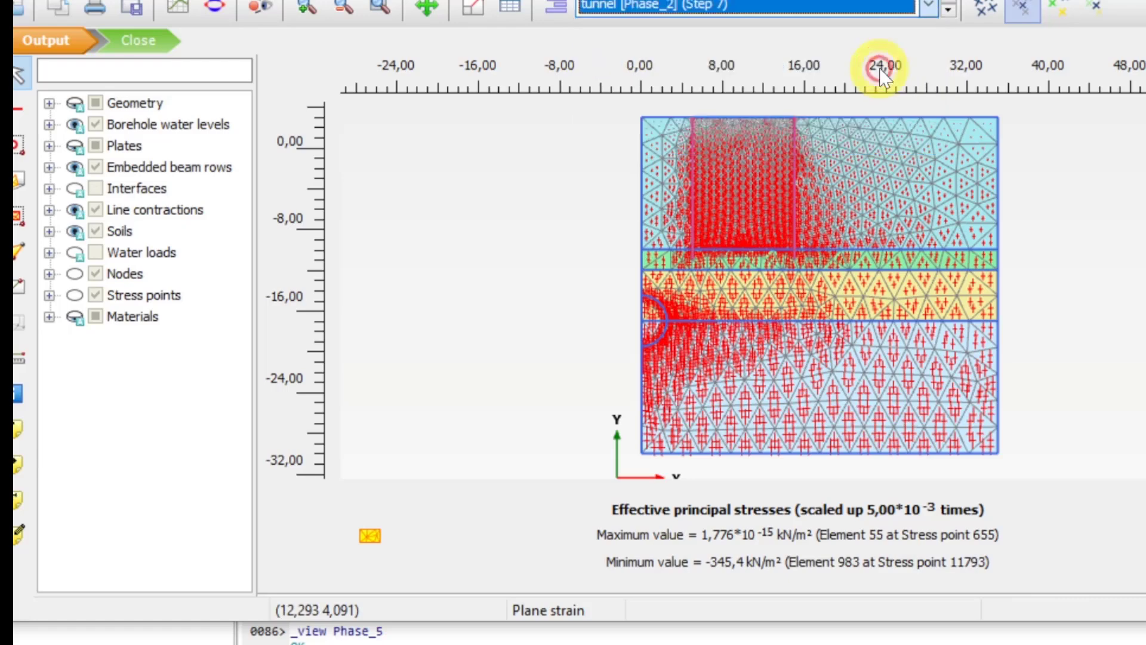
pyautogui.click(894, 4)
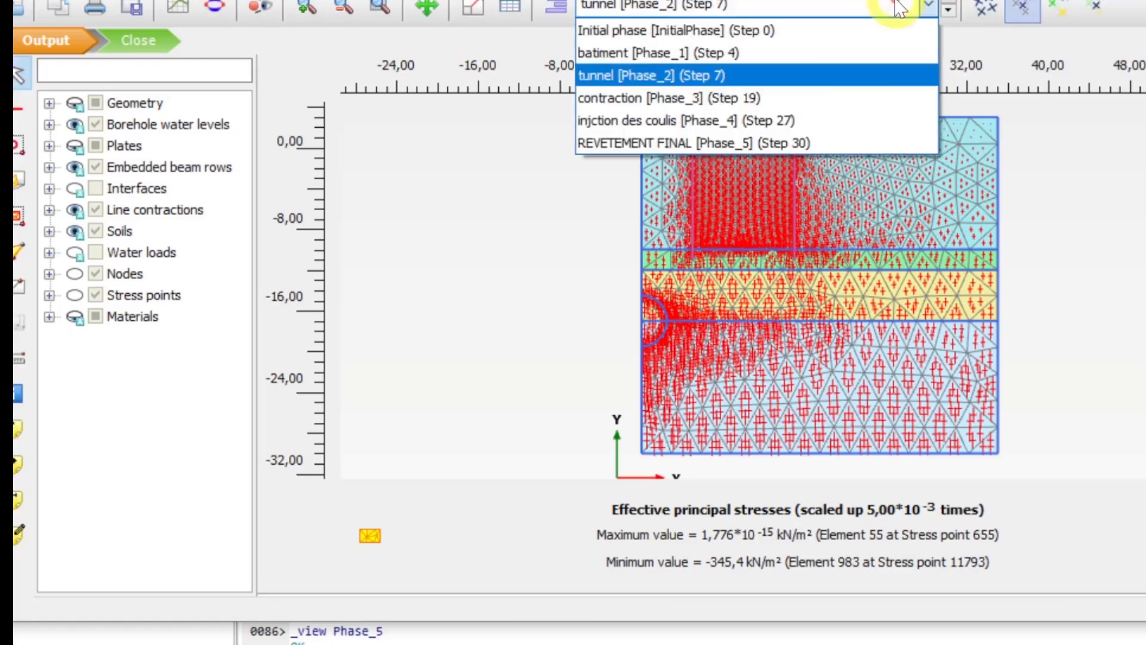
pyautogui.click(846, 99)
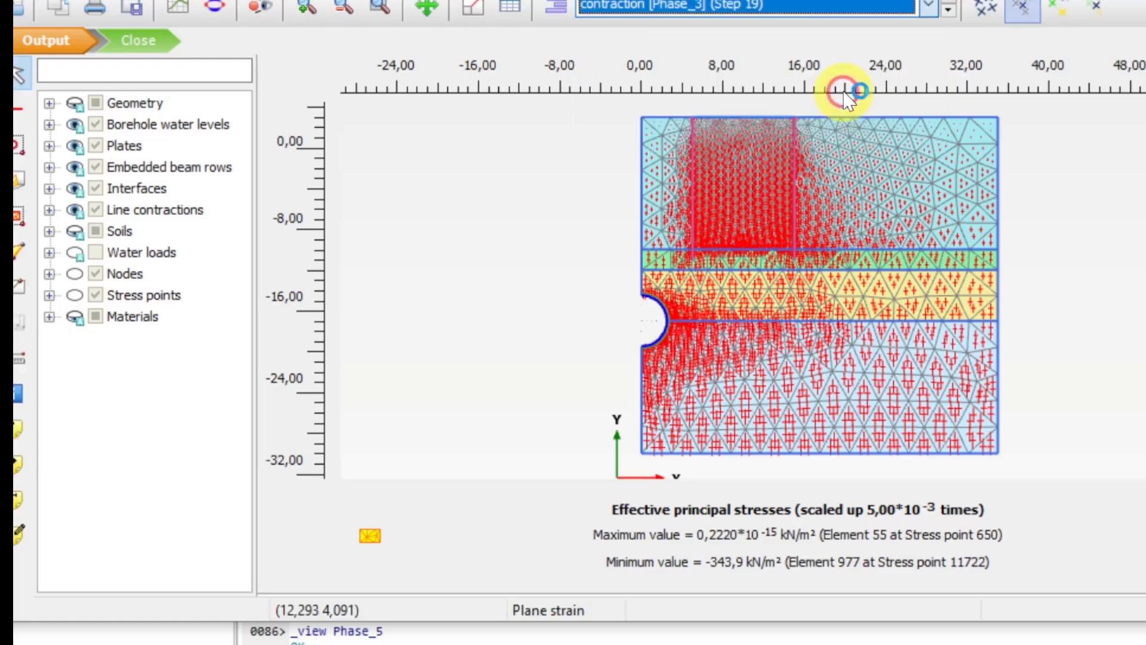
# Step: In the REVETEMENT FINAL results, measure the distance and tilt between the building's top corner nodes at (5, 3) and (15, 3)
pyautogui.click(859, 17)
pyautogui.click(808, 132)
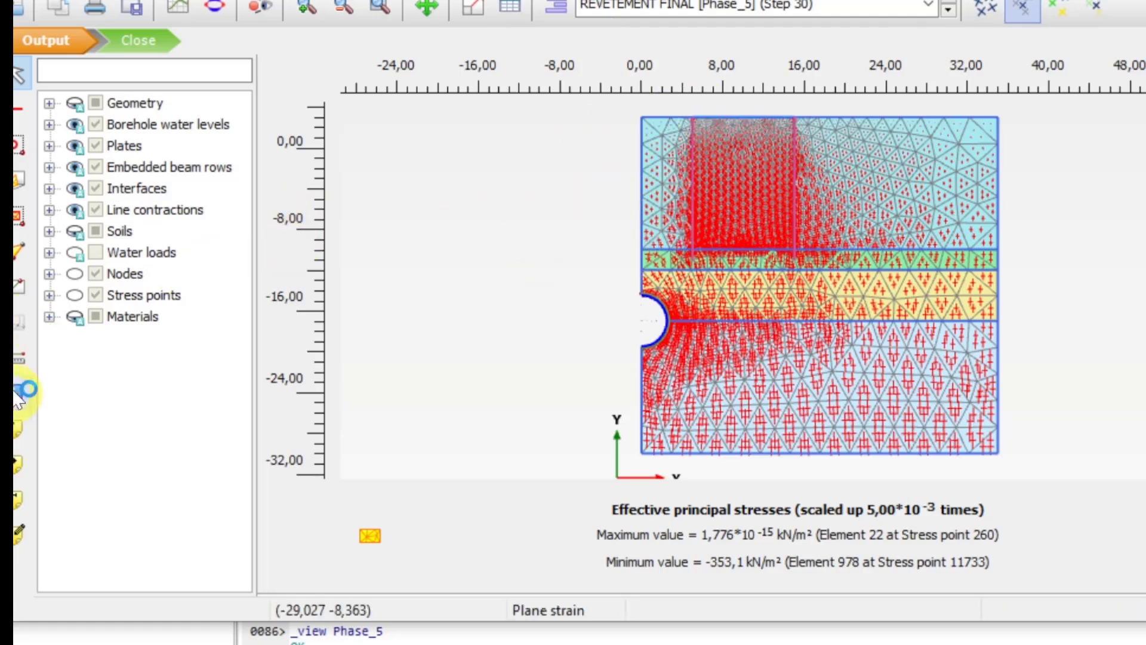
pyautogui.click(21, 358)
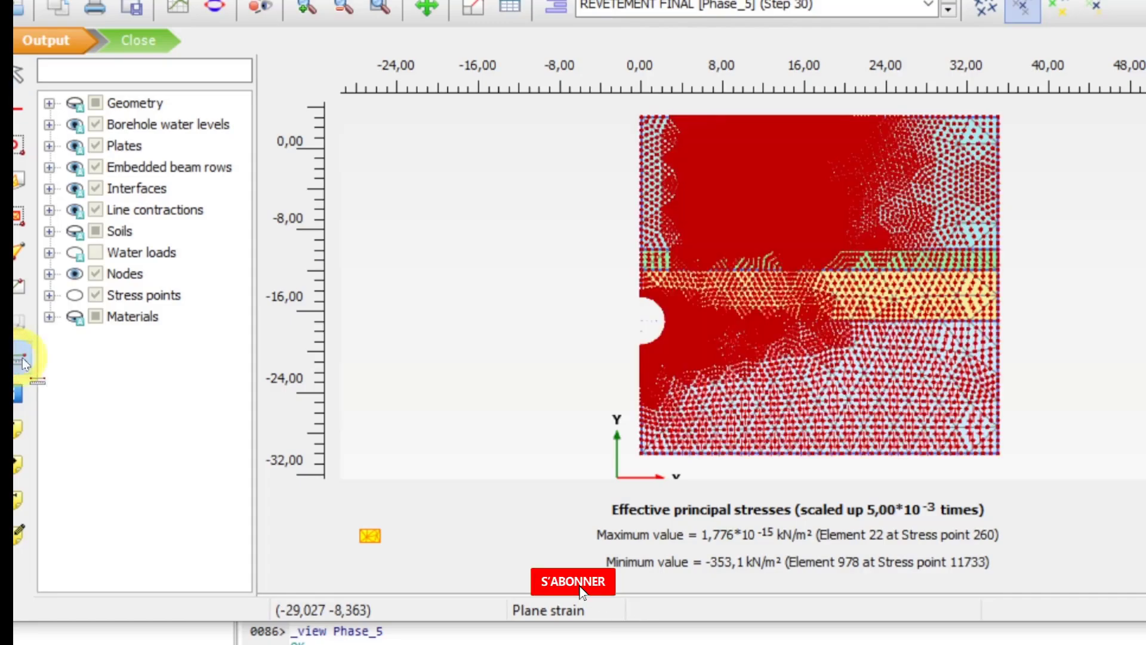
pyautogui.scroll(5, 690, 141)
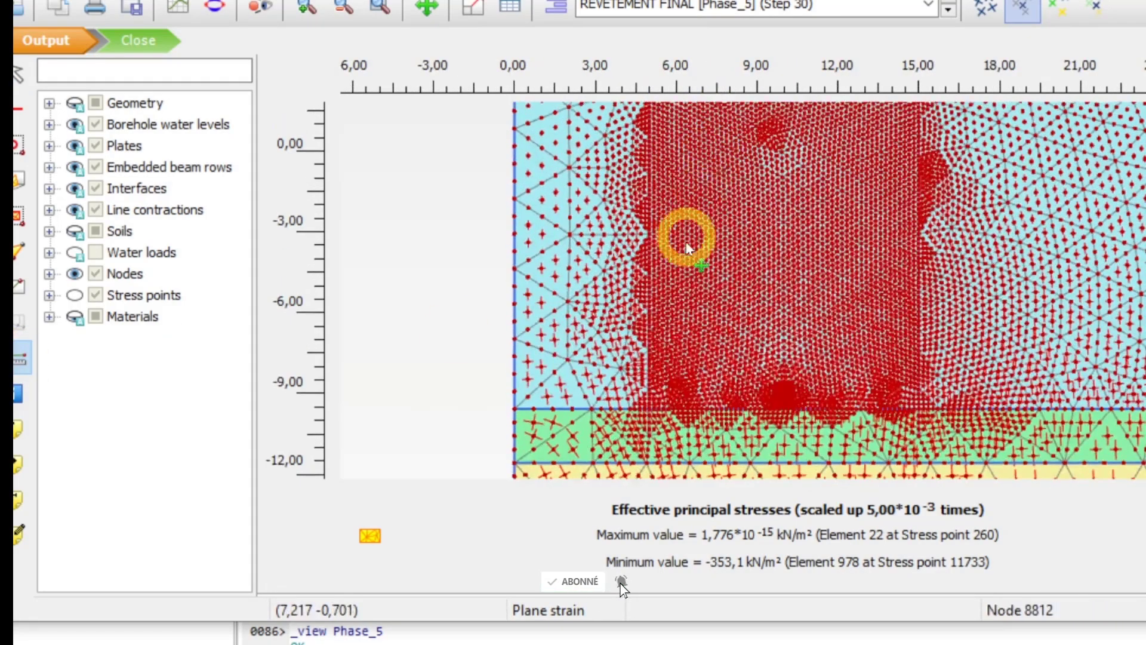
pyautogui.moveTo(687, 241); pyautogui.dragTo(634, 348)
pyautogui.scroll(2, 606, 221)
pyautogui.scroll(2, 606, 221)
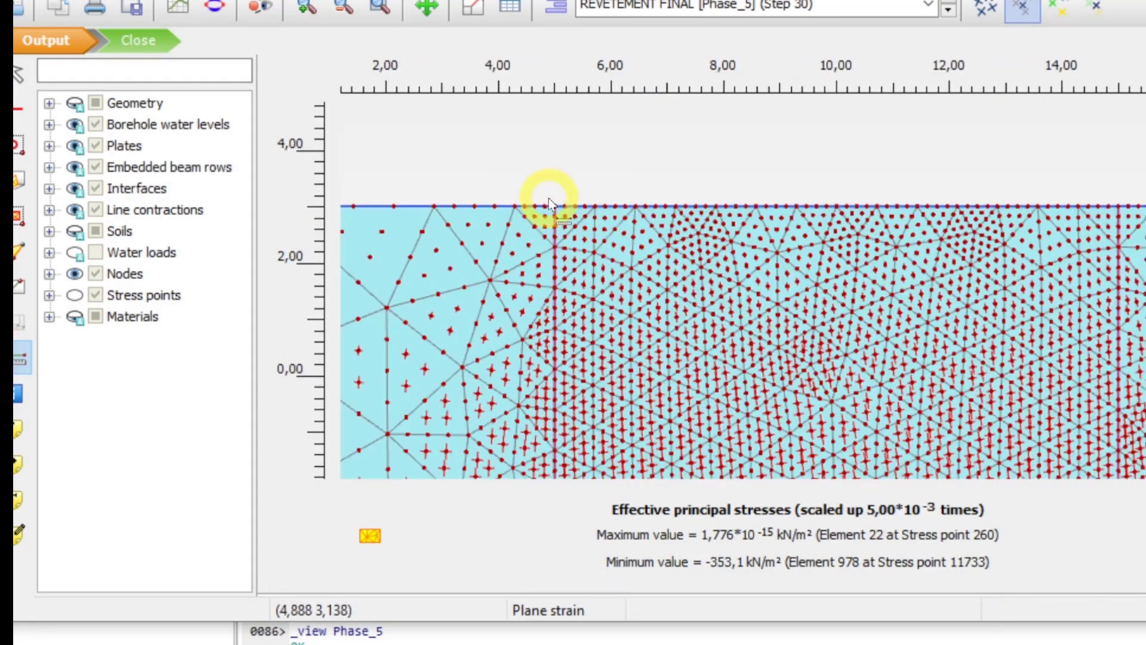
pyautogui.click(556, 211)
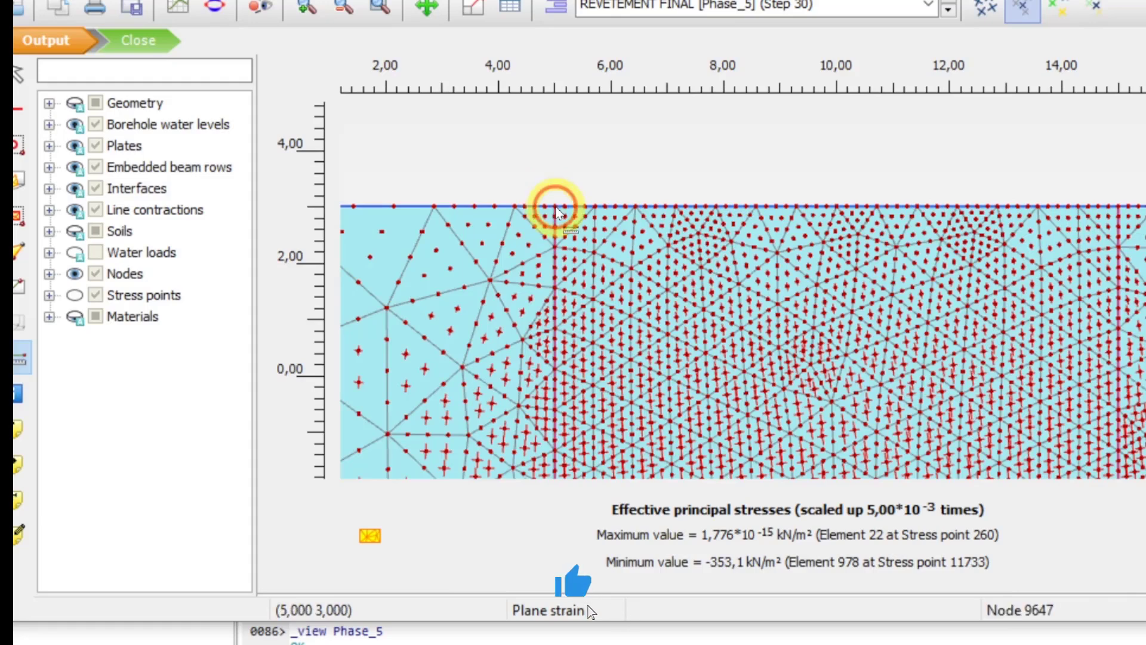
pyautogui.click(1120, 206)
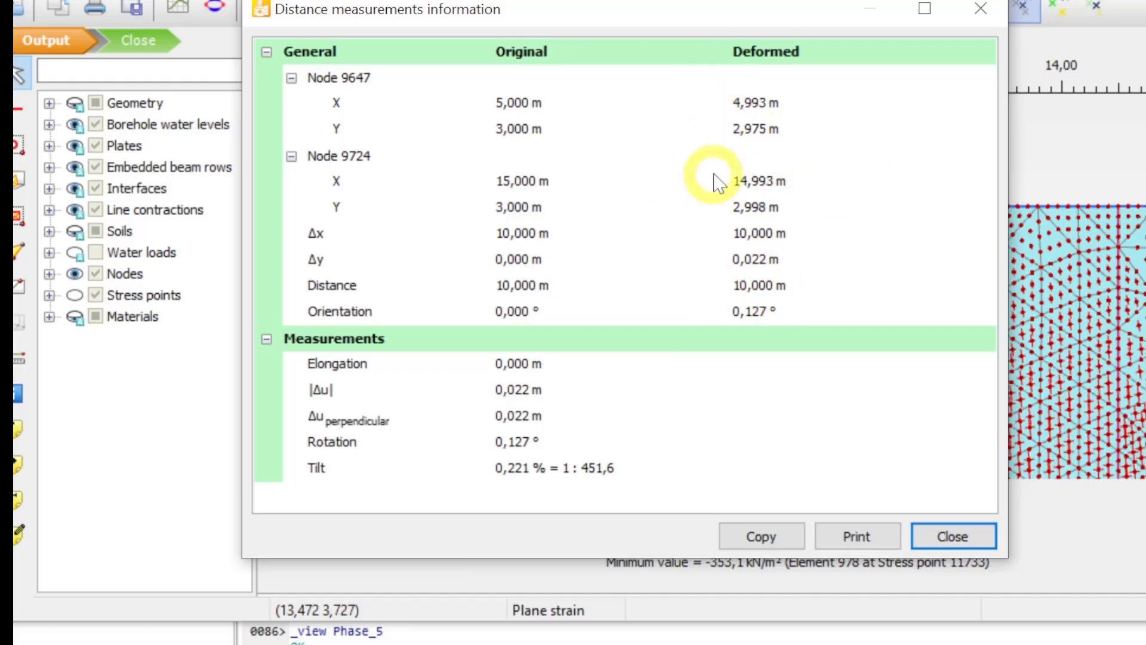
pyautogui.click(946, 534)
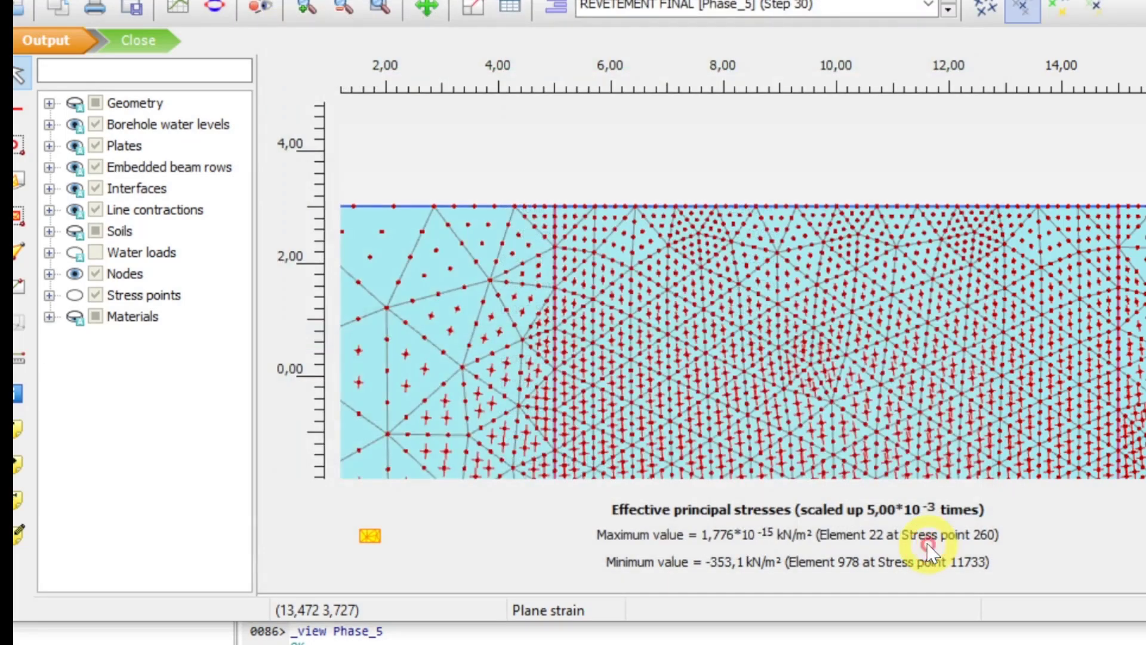
pyautogui.scroll(-3, 703, 259)
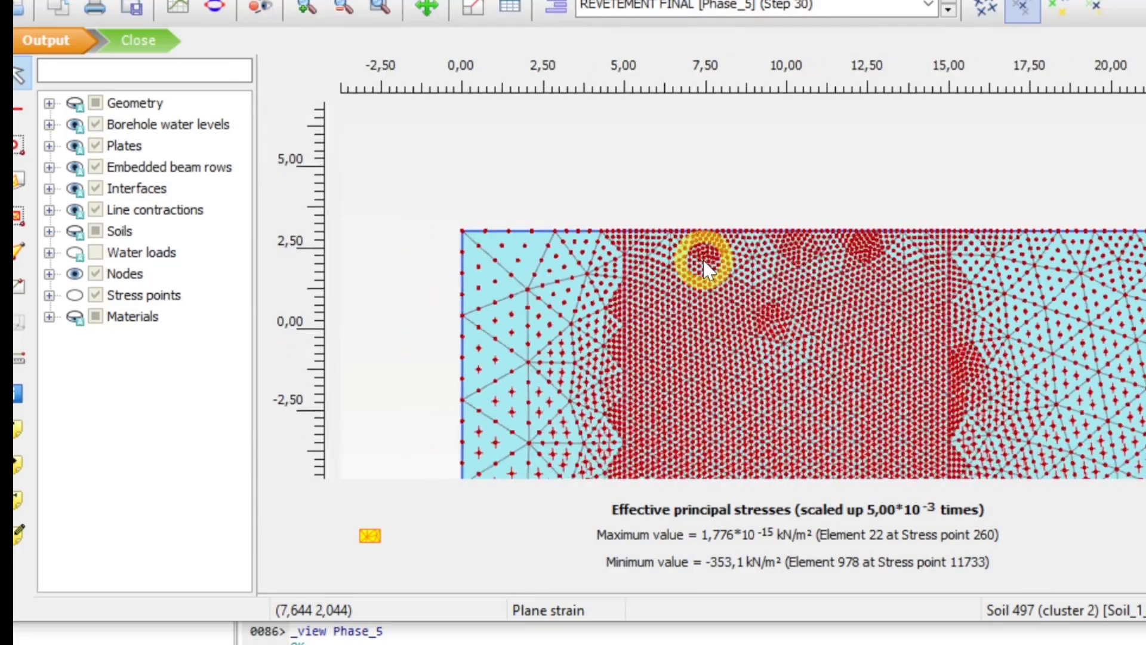
pyautogui.scroll(-2, 703, 259)
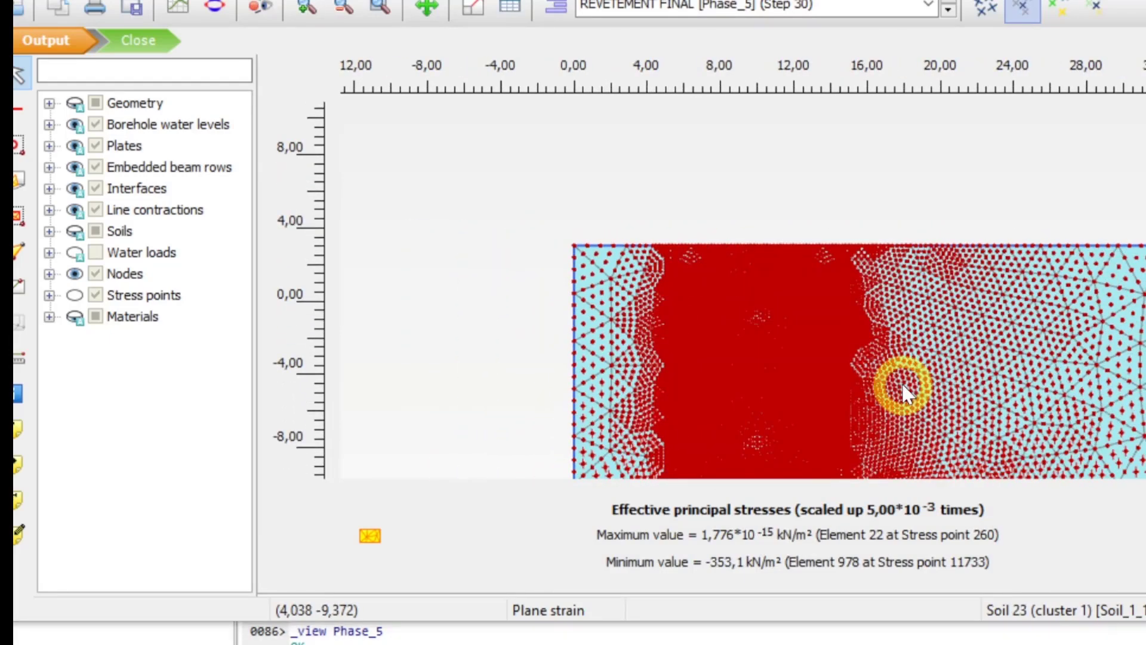